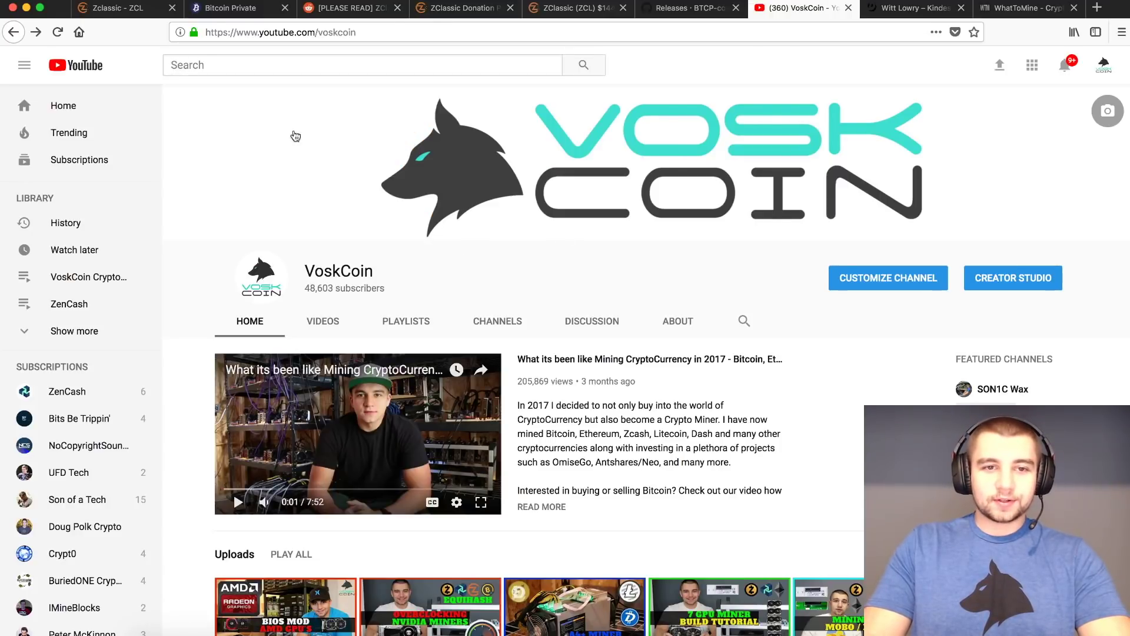
- Search the VoskCoin YouTube channel for zk-snarks videos, then return to the zclassic.org homepage
{"action": "left_click", "coordinate": [126, 16]}
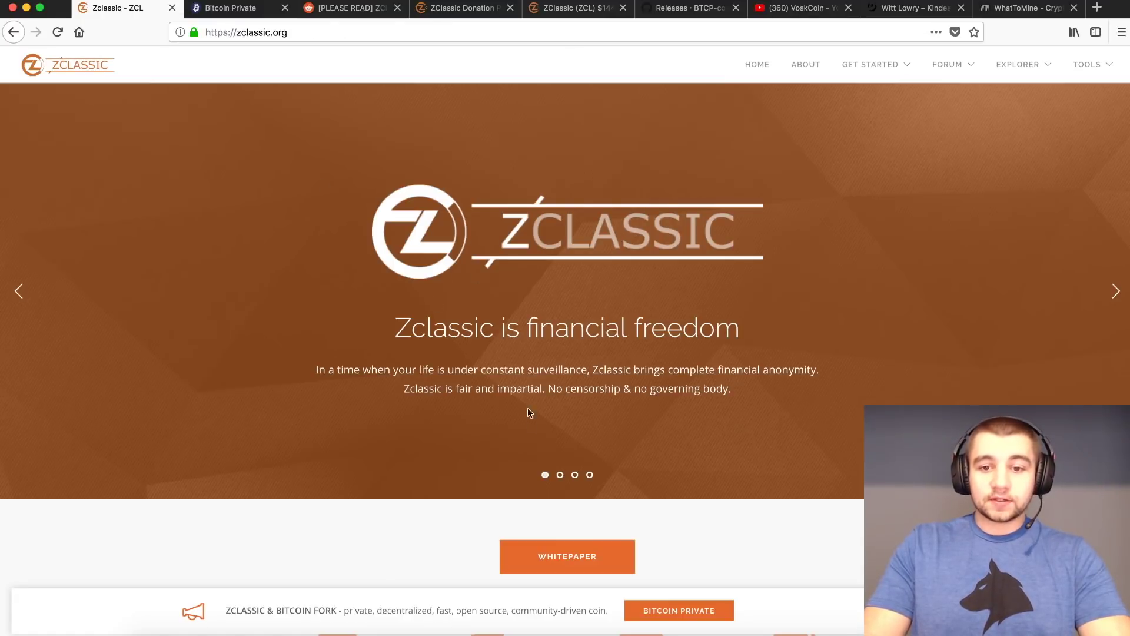
{"action": "left_click", "coordinate": [213, 7]}
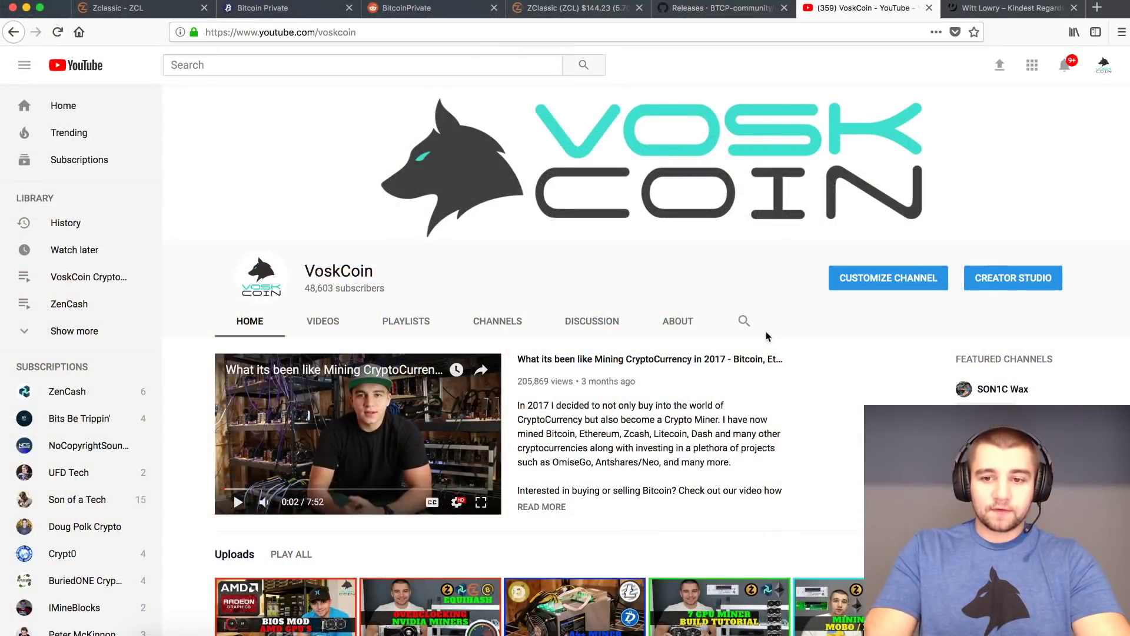
{"action": "left_click", "coordinate": [744, 321]}
{"action": "type", "text": "zk-sna"}
{"action": "type", "text": "rks"}
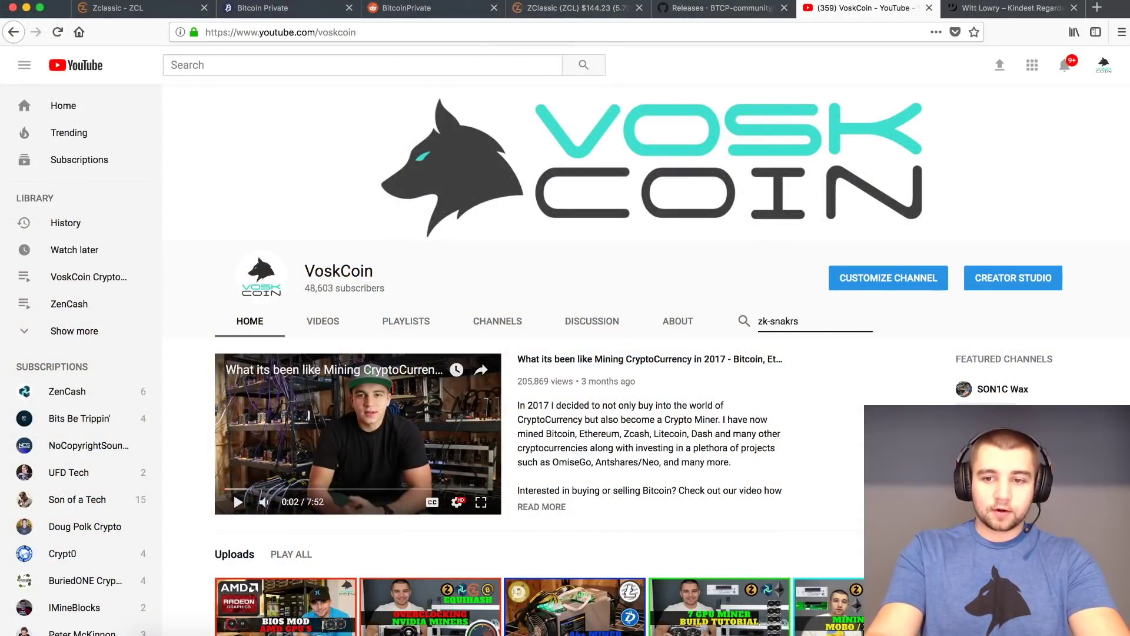
{"action": "key", "text": "Return"}
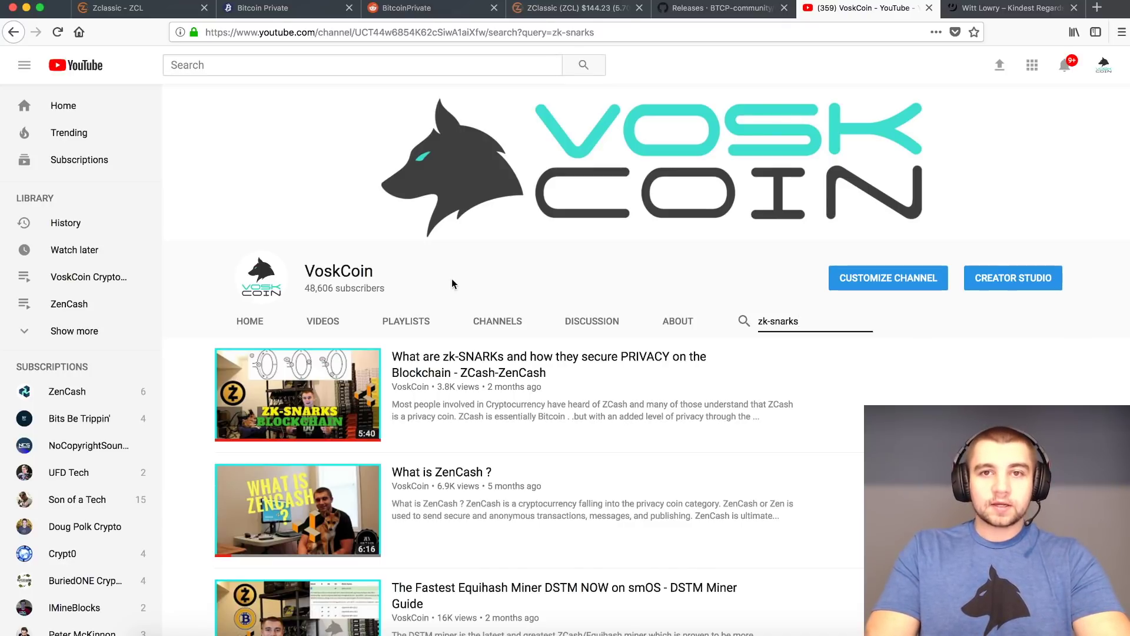
{"action": "key", "text": "super+1"}
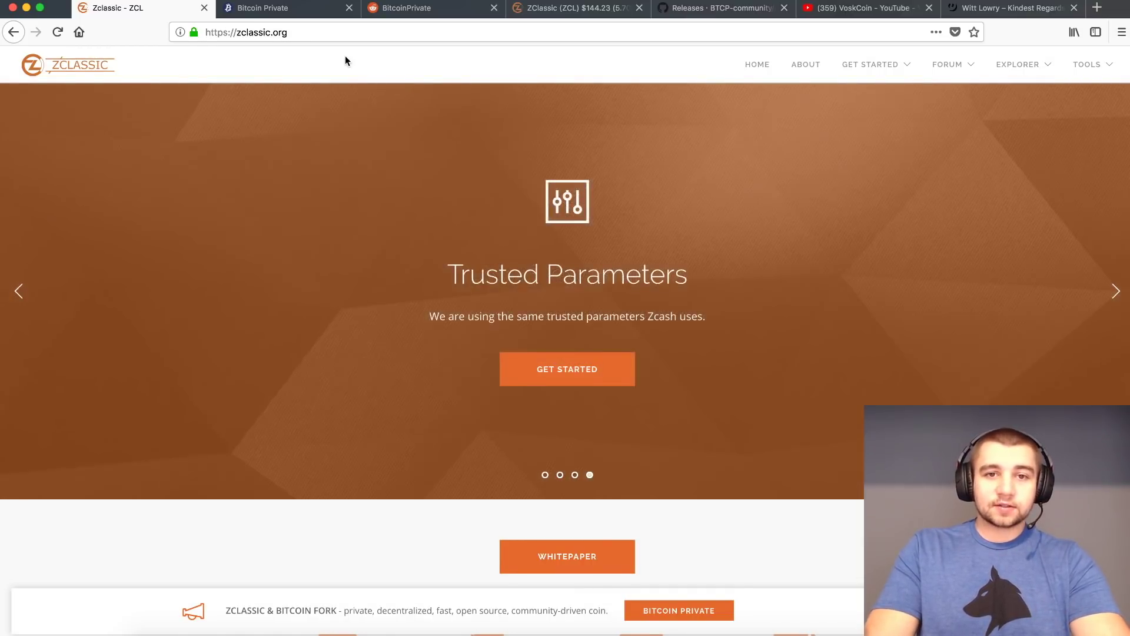
- Scroll the btcprivate.org page and highlight the snapshot date, 28th Feb at 5:00pm UTC
{"action": "left_click", "coordinate": [293, 9]}
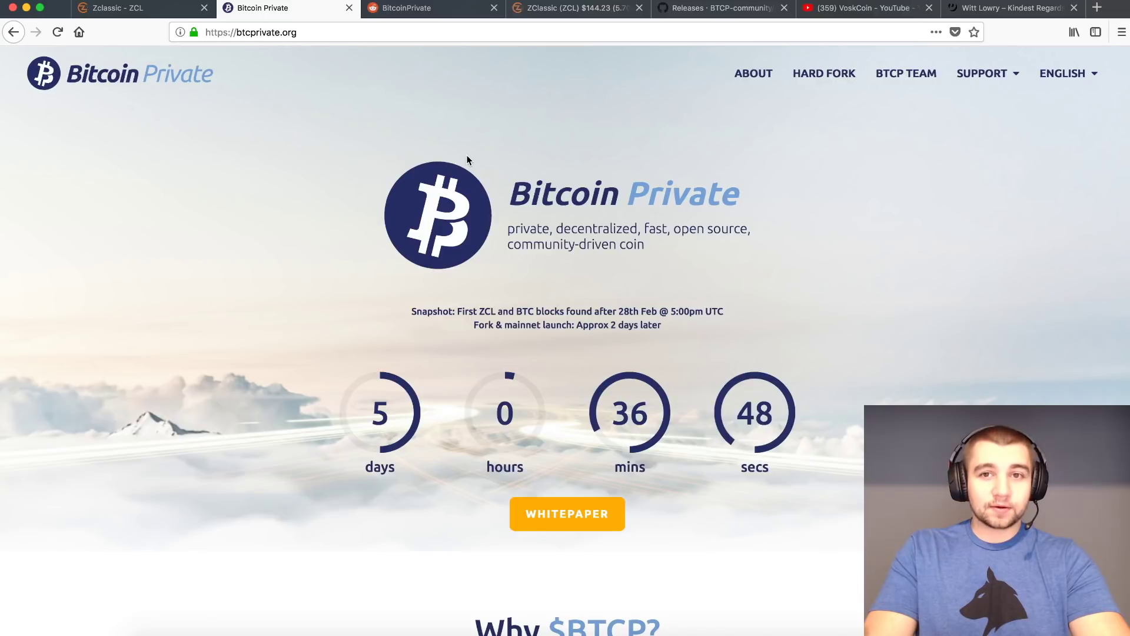
{"action": "scroll", "coordinate": [501, 212], "scroll_direction": "down", "scroll_amount": 2}
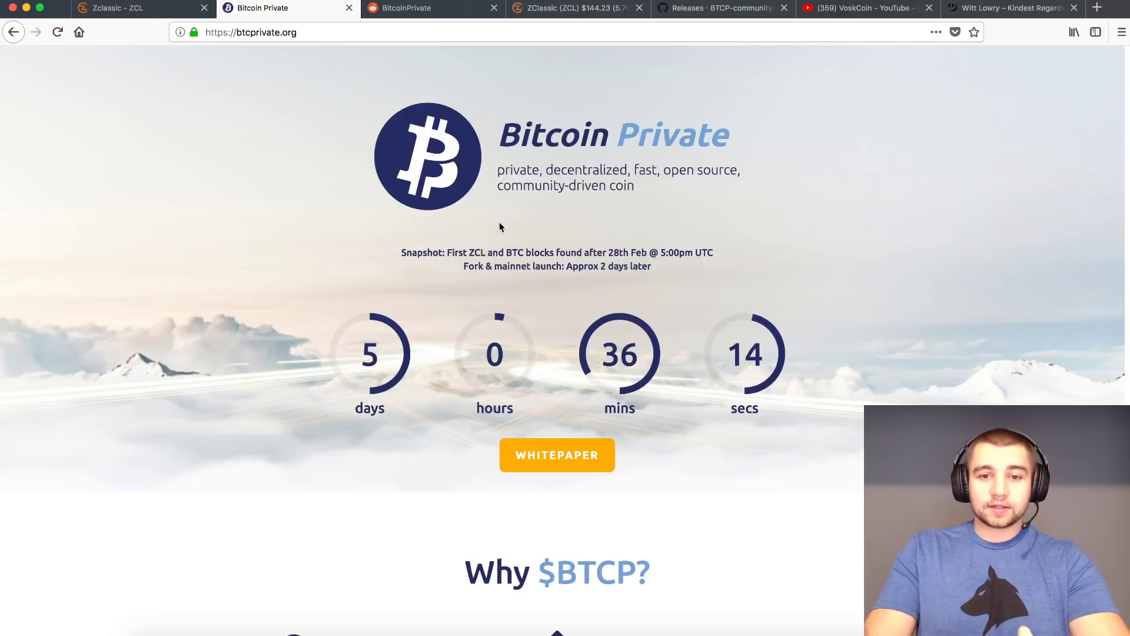
{"action": "scroll", "coordinate": [500, 221], "scroll_direction": "down", "scroll_amount": 1}
{"action": "scroll", "coordinate": [500, 222], "scroll_direction": "up", "scroll_amount": 1}
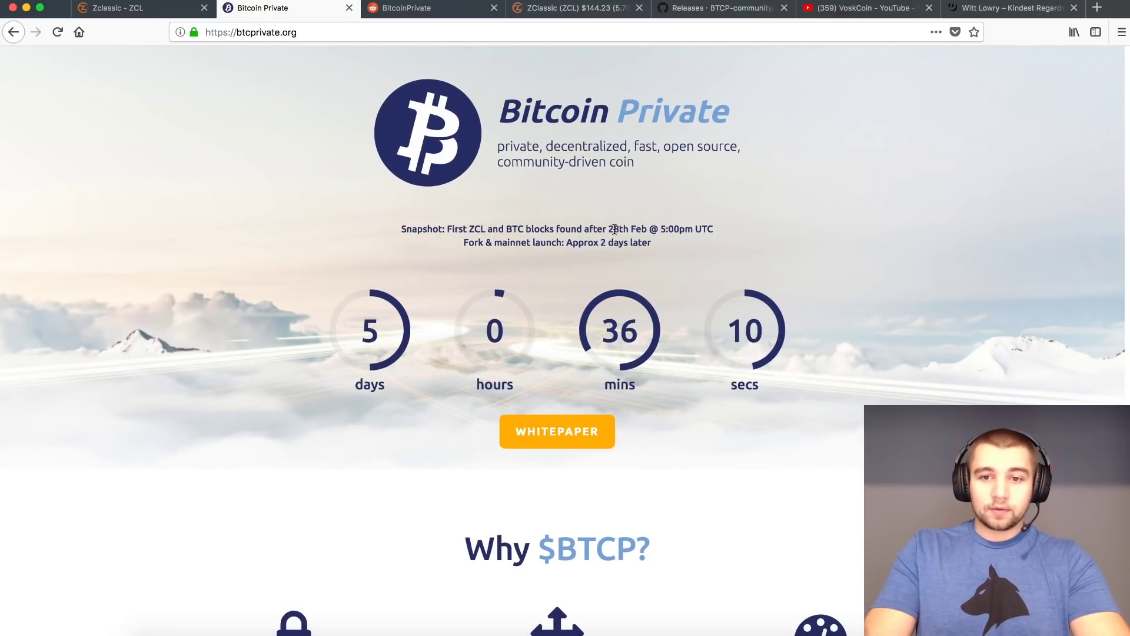
{"action": "left_click_drag", "start_coordinate": [615, 227], "coordinate": [695, 226]}
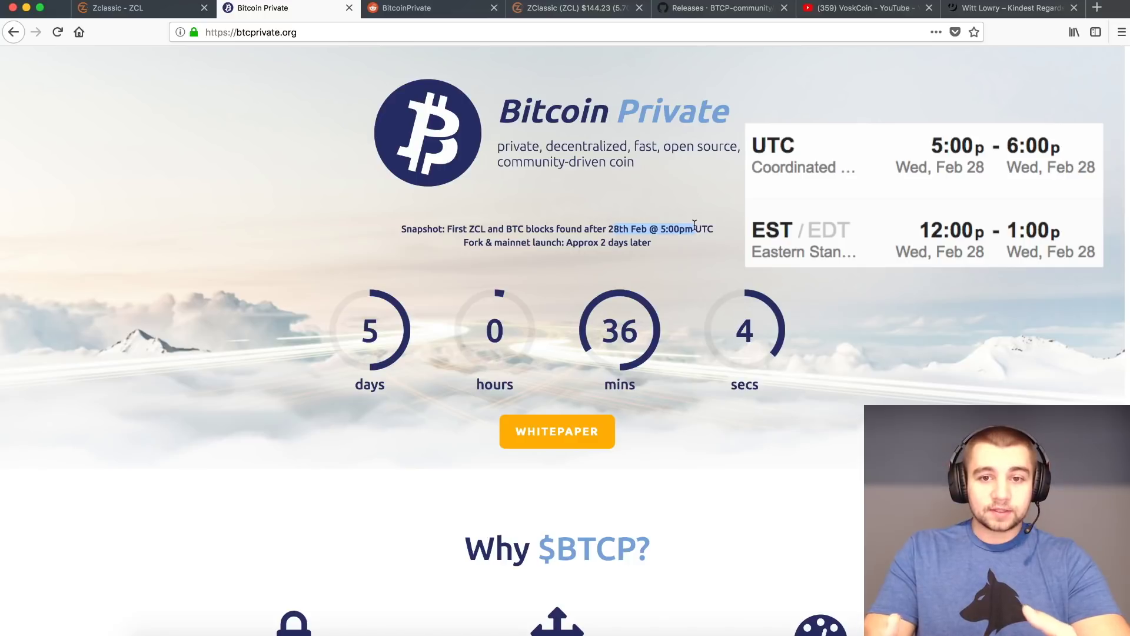
{"action": "scroll", "coordinate": [695, 225], "scroll_direction": "down", "scroll_amount": 2}
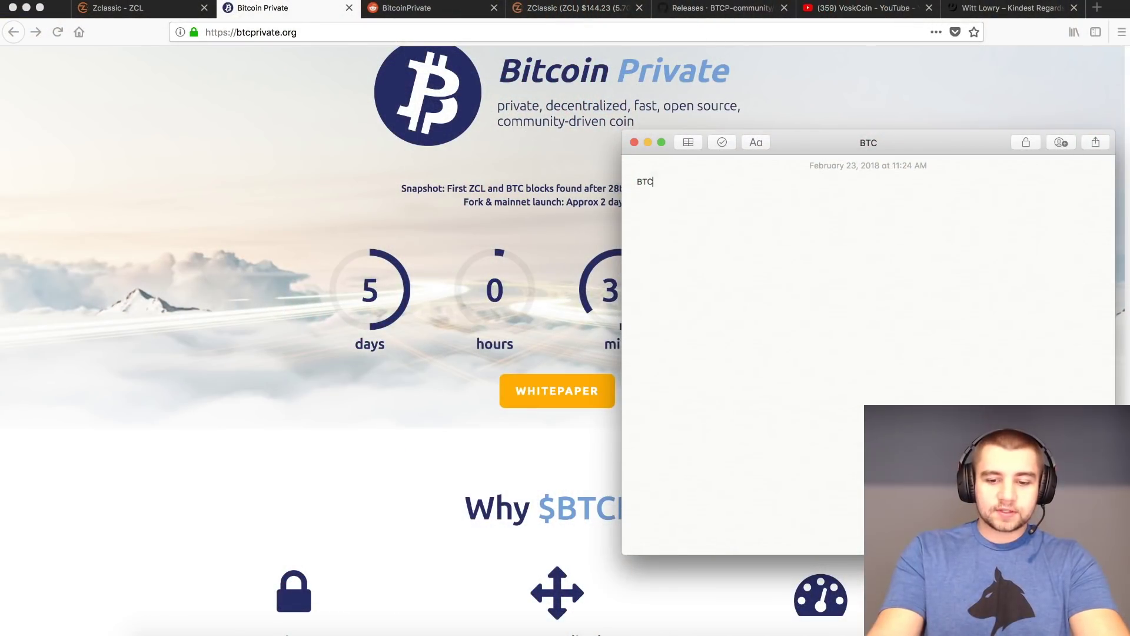
- Type the supply lines BTC 17M, ZCL 3M, BTCP 21M and 20M into the note
{"action": "type", "text": "17M"}
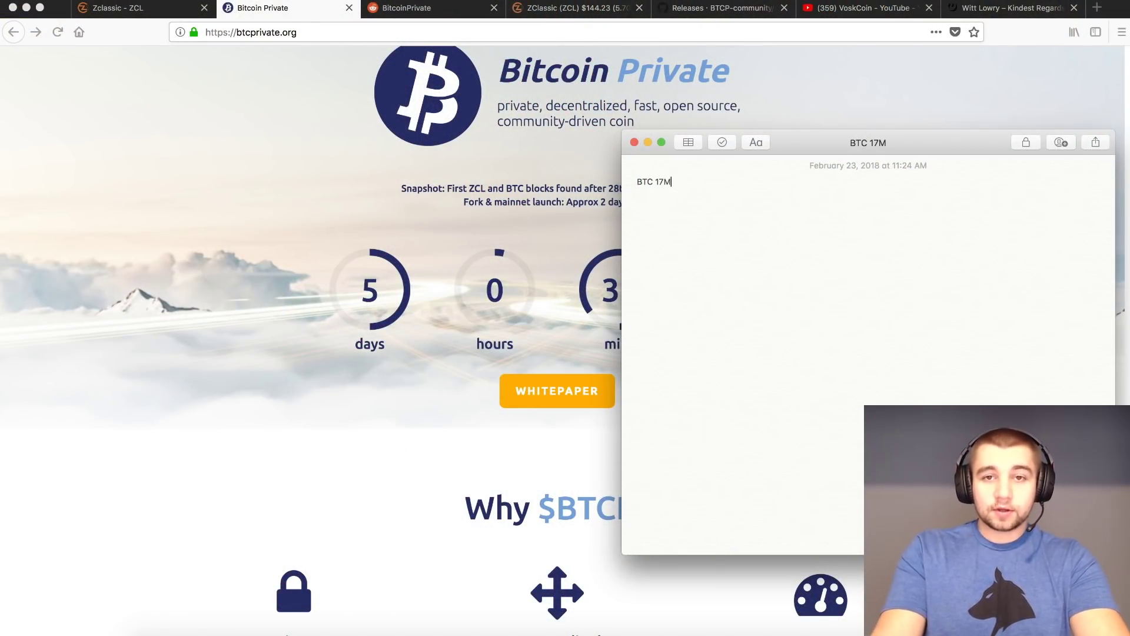
{"action": "type", "text": "ZCL 3"}
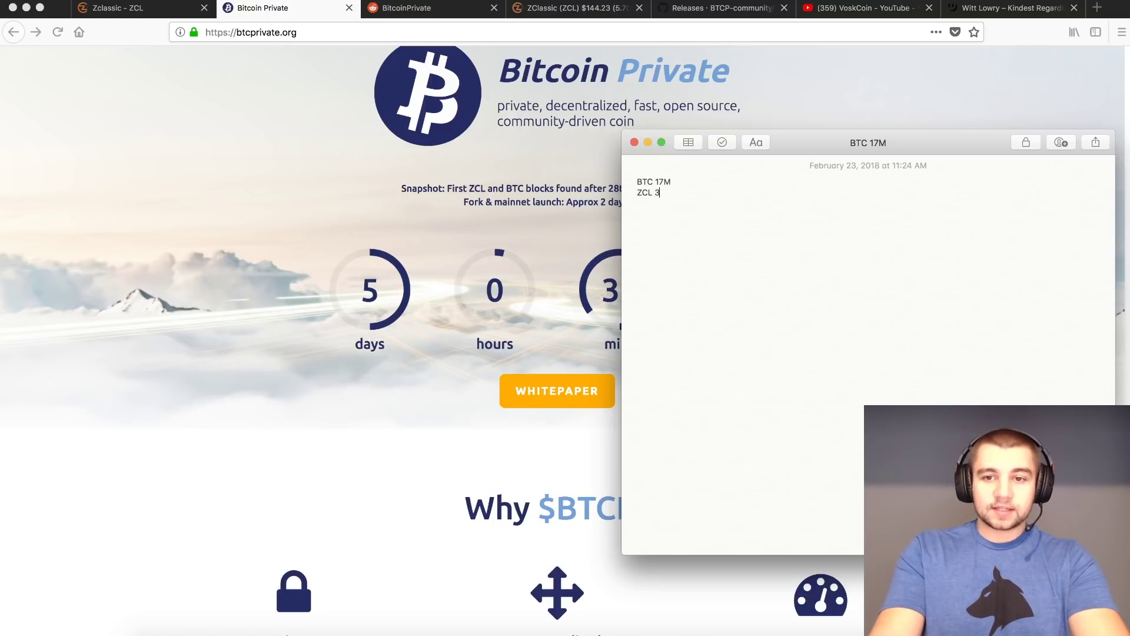
{"action": "type", "text": "BTCP"}
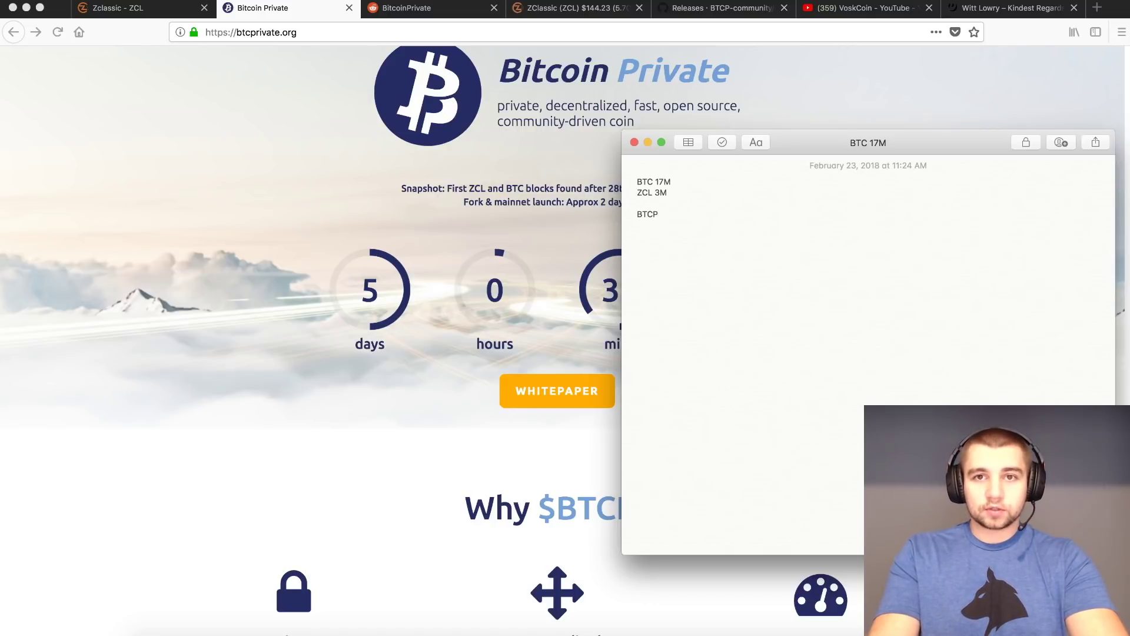
{"action": "type", "text": " 21M"}
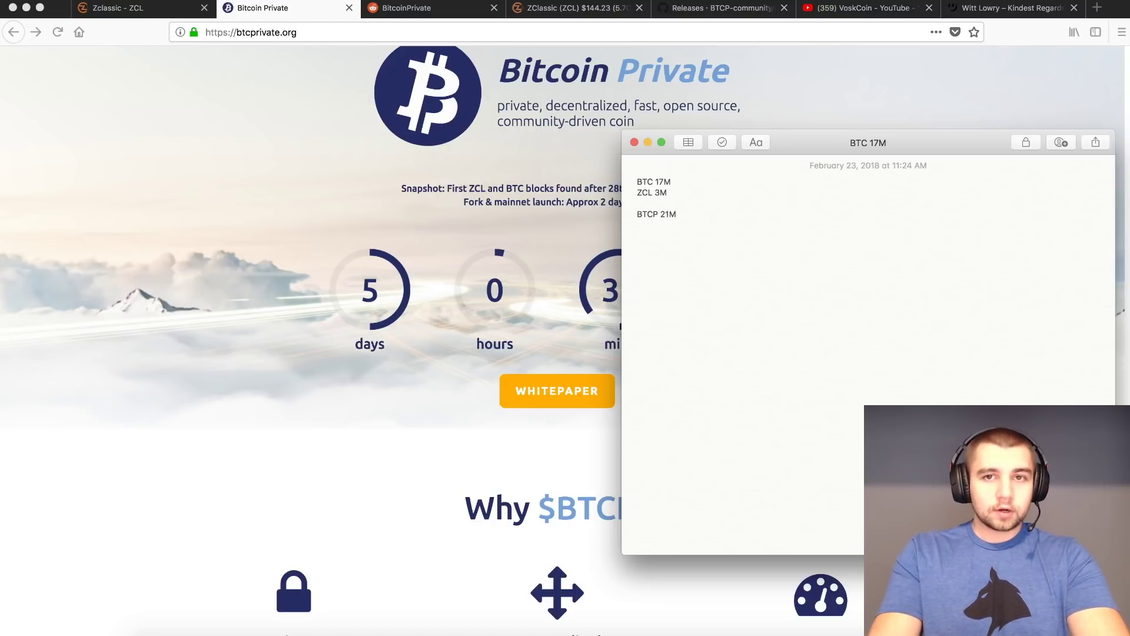
{"action": "type", "text": "2"}
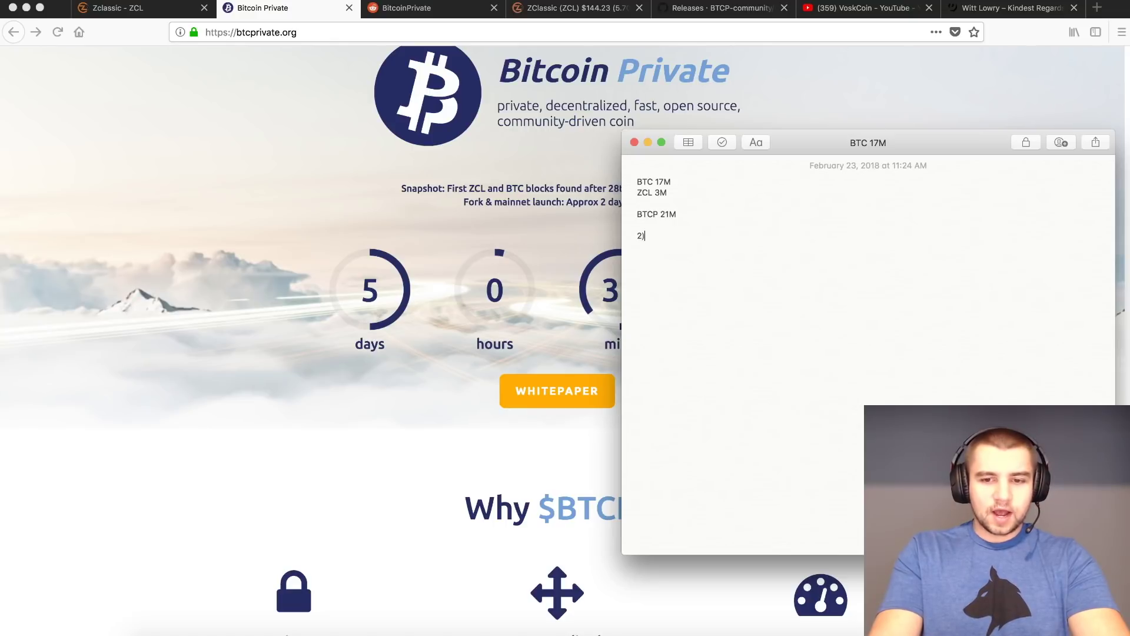
{"action": "type", "text": ")"}
{"action": "key", "text": "BackSpace"}
{"action": "type", "text": "0M"}
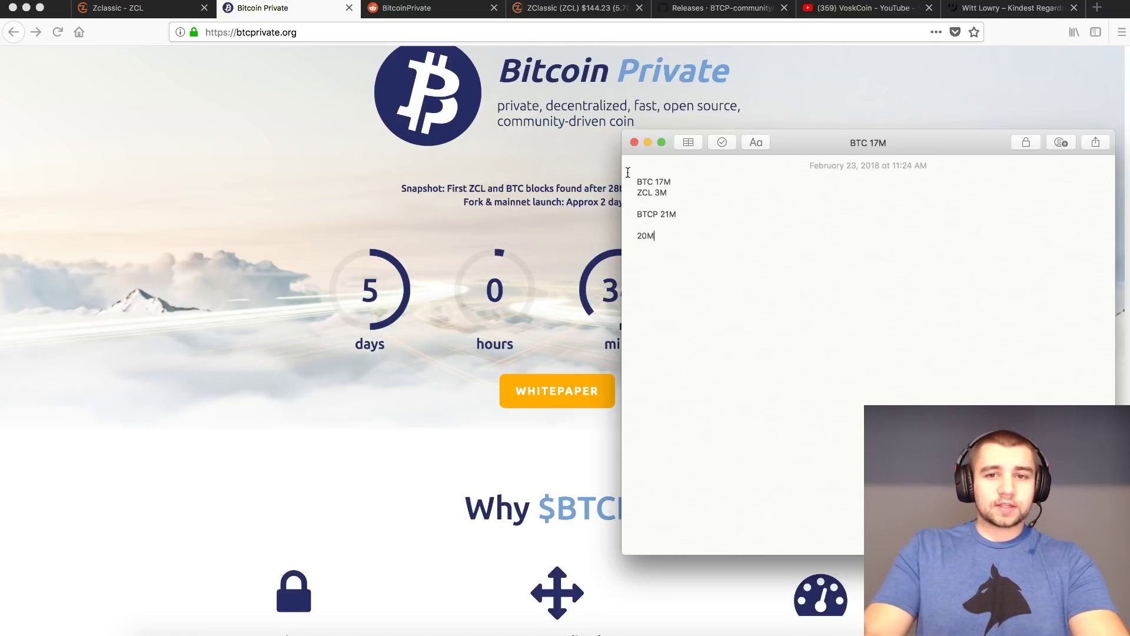
- Check ZClassic's 3,378,650 ZCL circulating supply on CoinMarketCap, then bring up WhatToMine's GPU table
{"action": "left_click", "coordinate": [567, 9]}
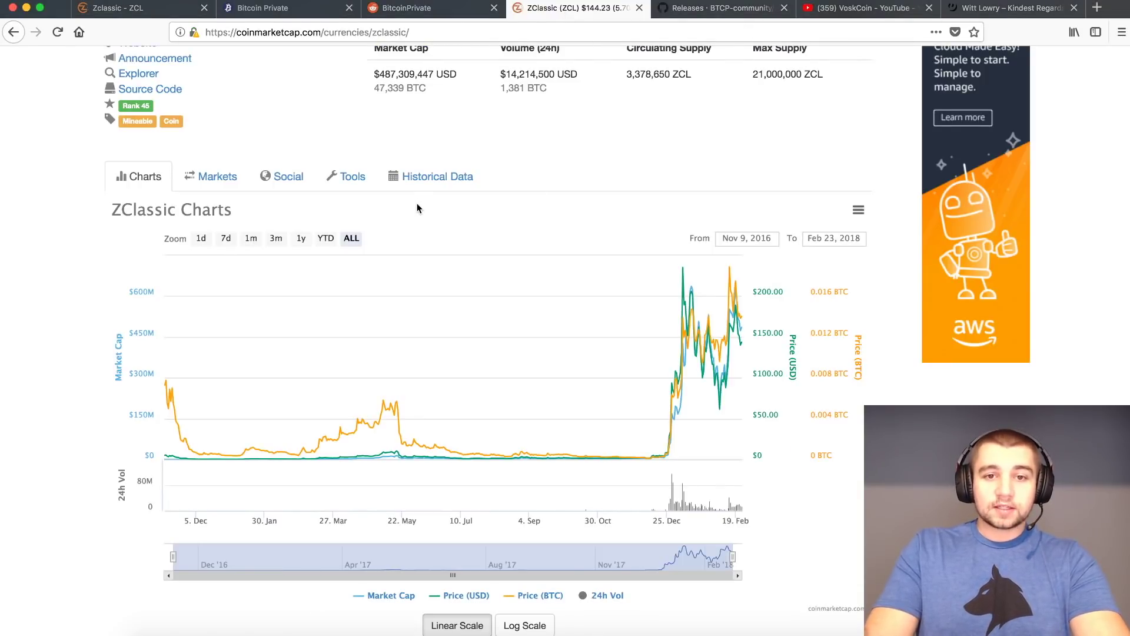
{"action": "scroll", "coordinate": [417, 204], "scroll_direction": "up", "scroll_amount": 3}
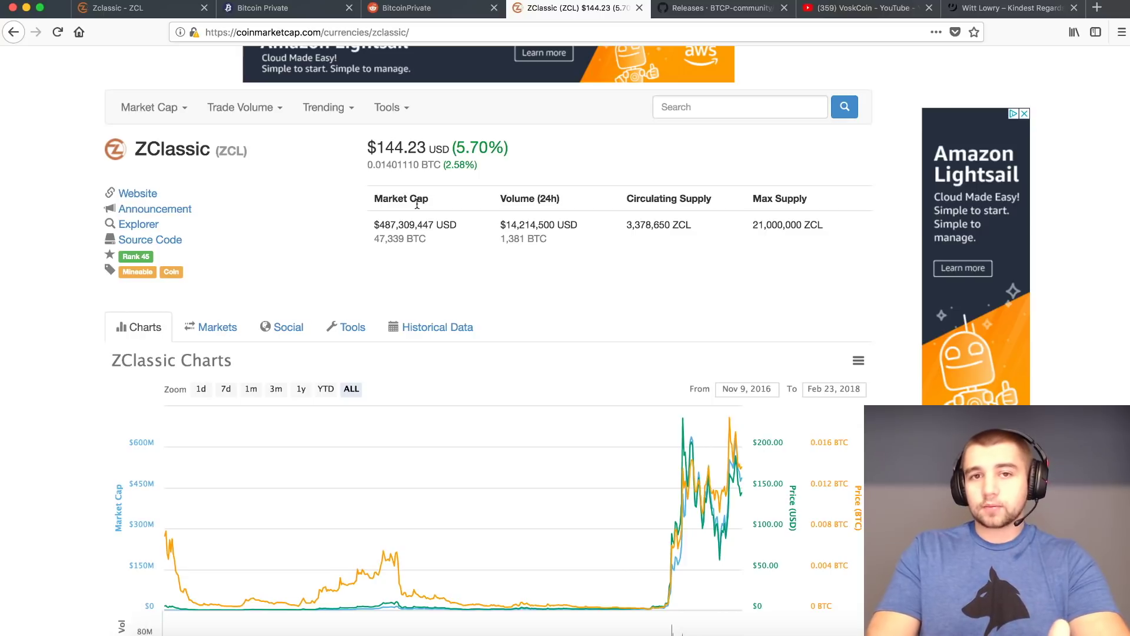
{"action": "scroll", "coordinate": [387, 236], "scroll_direction": "down", "scroll_amount": 2}
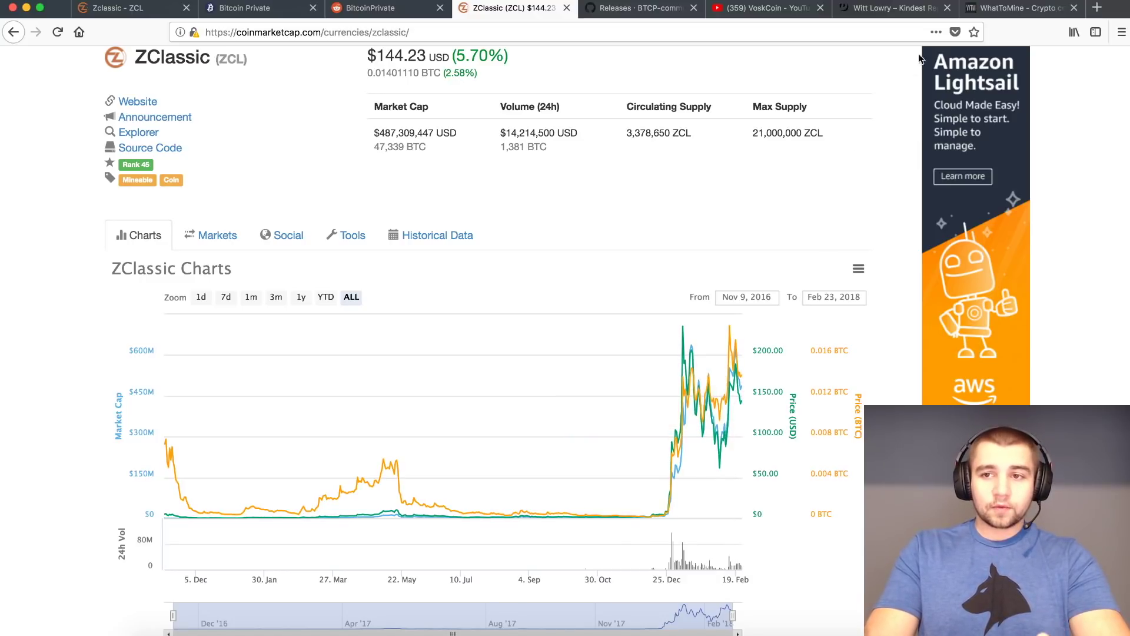
{"action": "left_click", "coordinate": [980, 12]}
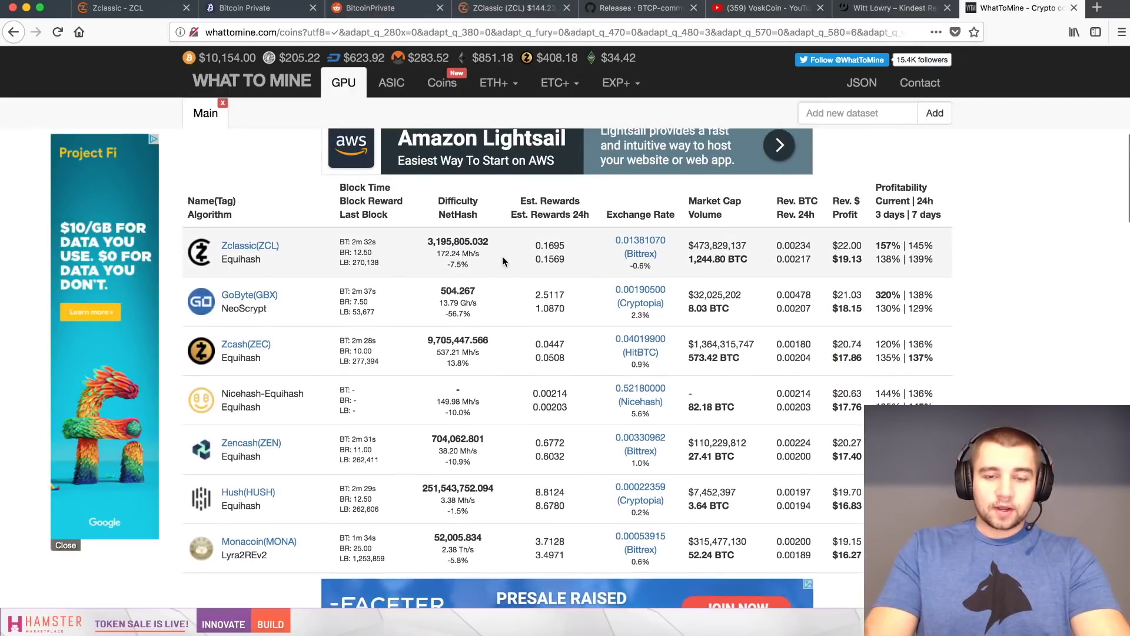
- Replace the channel search with 'mining' and run it, then bring the supply note forward
{"action": "left_click", "coordinate": [763, 11]}
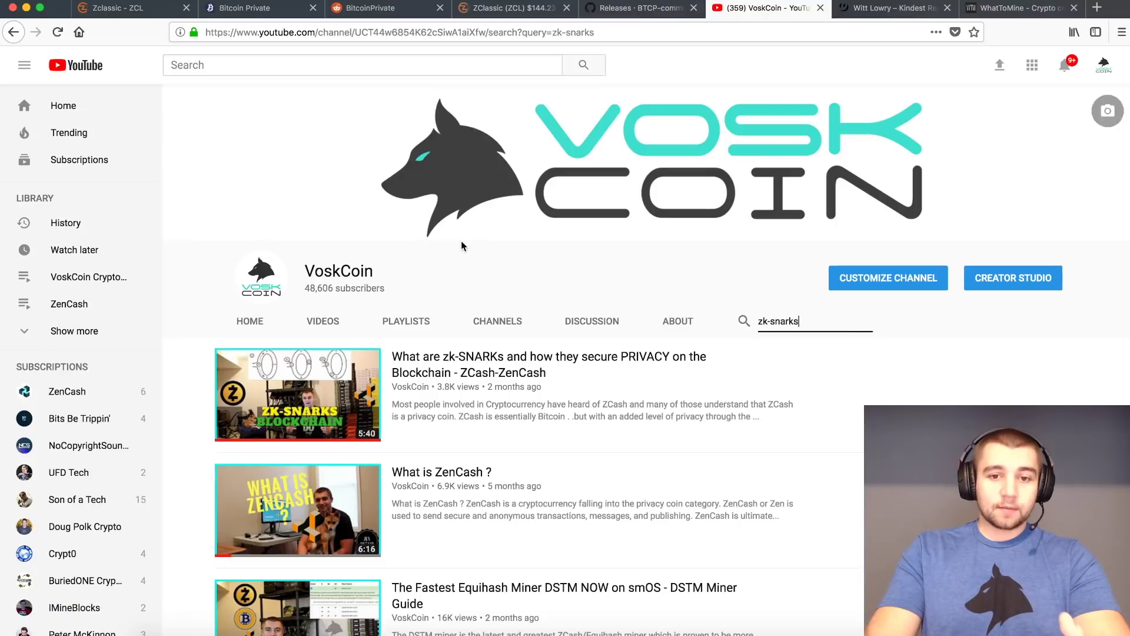
{"action": "double_click", "coordinate": [783, 323]}
{"action": "triple_click", "coordinate": [783, 324]}
{"action": "type", "text": "mining"}
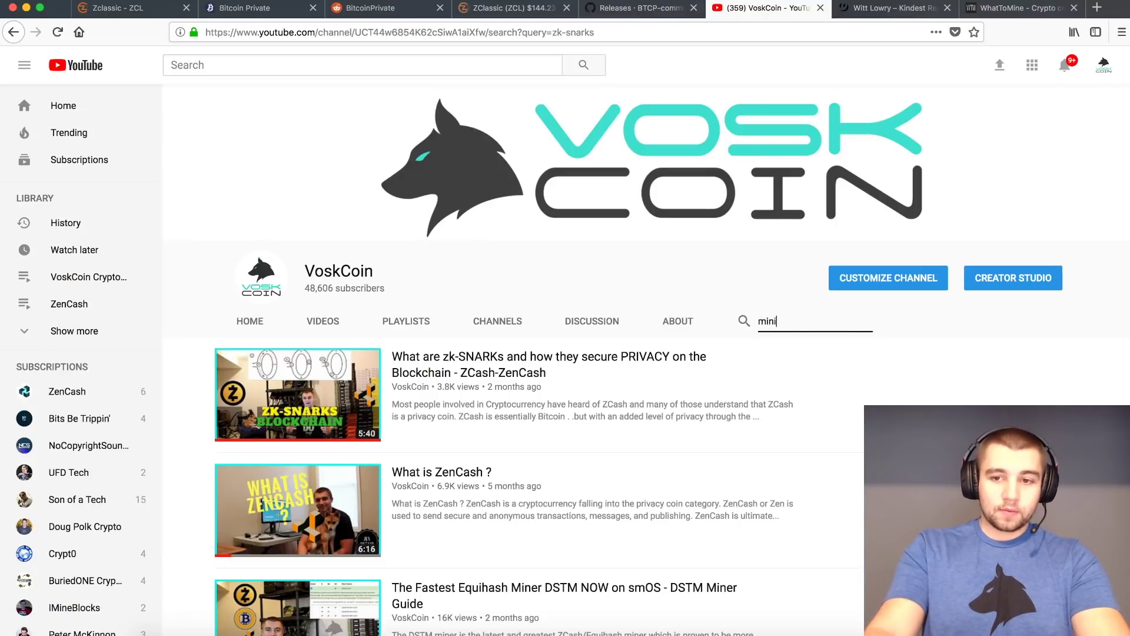
{"action": "key", "text": "Return"}
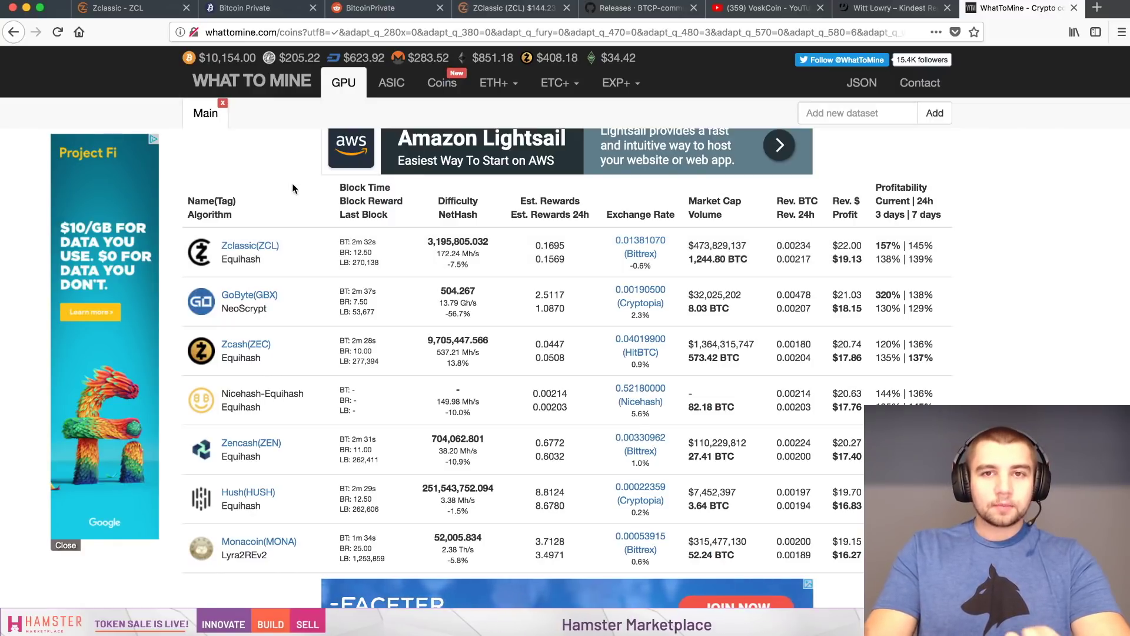
{"action": "key", "text": "super+Tab"}
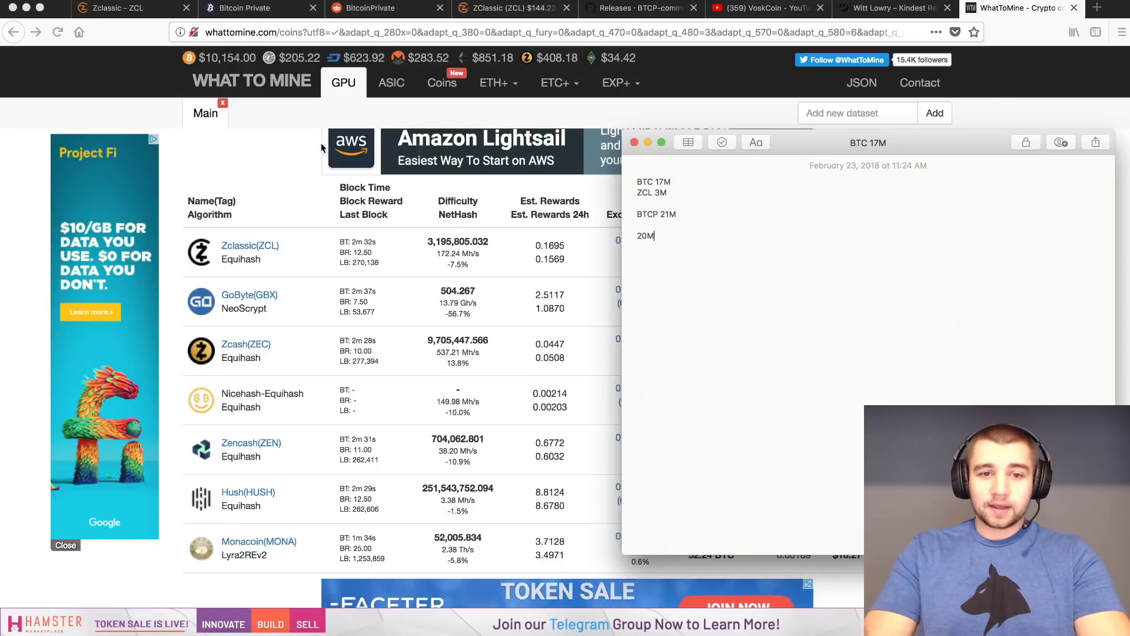
- Send the supply note behind the browser, revealing WhatToMine's table with Zclassic at 157%
{"action": "left_click", "coordinate": [276, 153]}
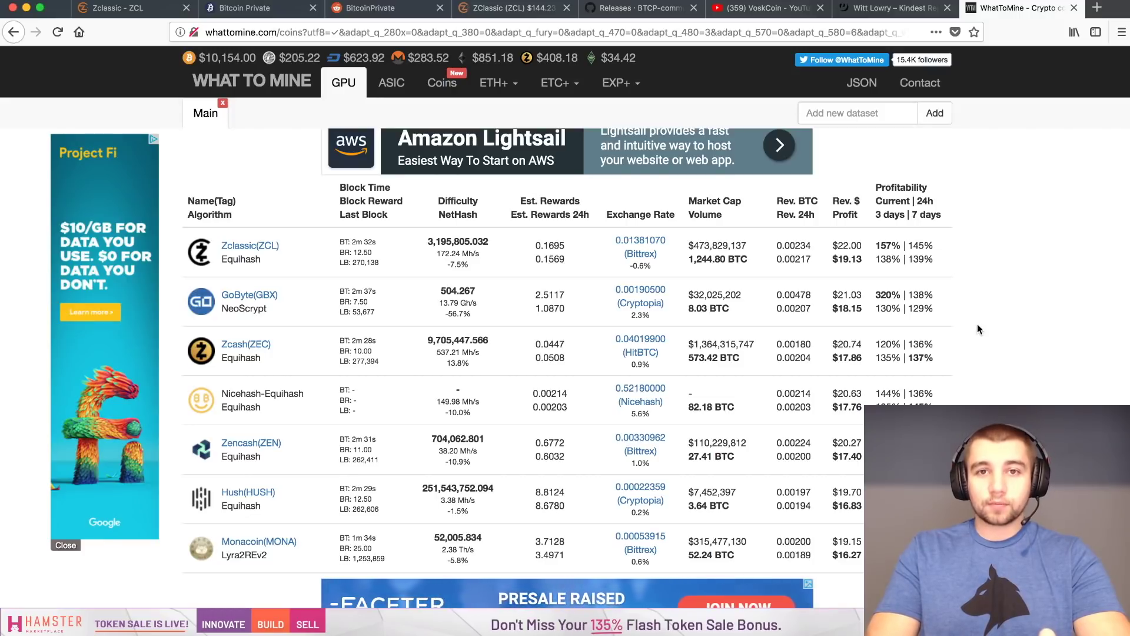
- Open the r/BitcoinPrivate ZClassic snapshot FAQ megathread and scroll to its Claiming BTCP Coins section
{"action": "left_click", "coordinate": [372, 10]}
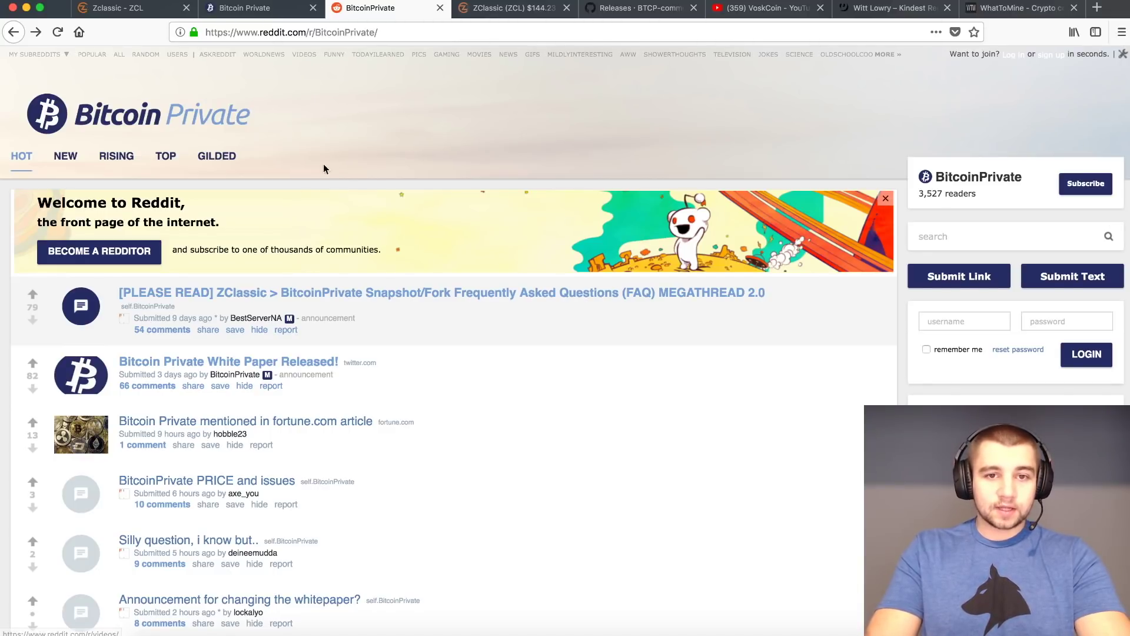
{"action": "left_click", "coordinate": [196, 292]}
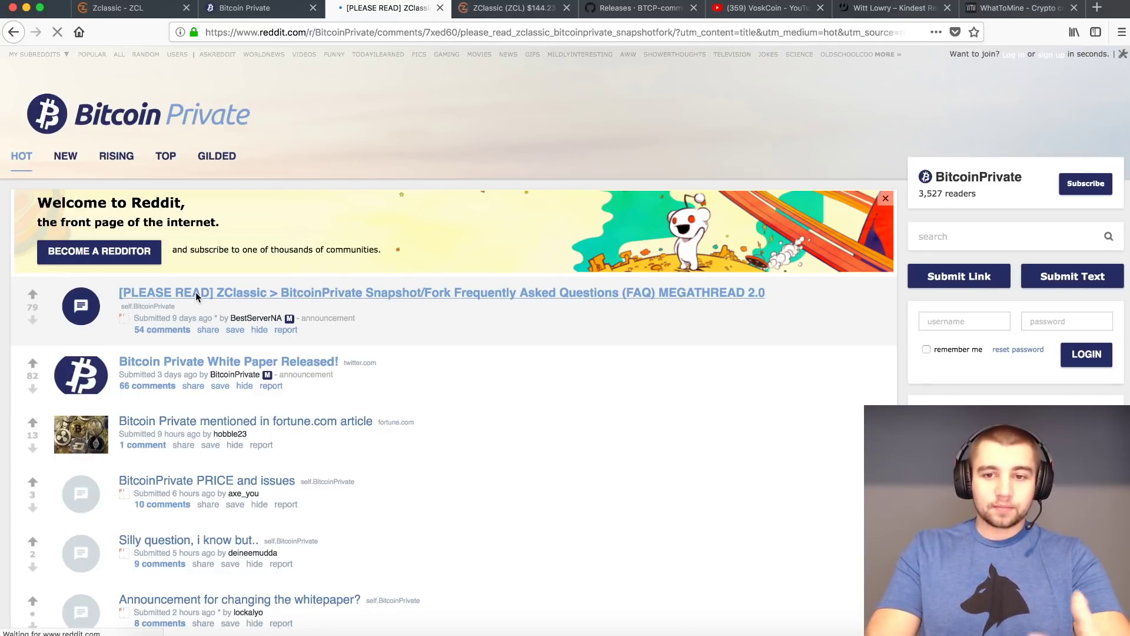
{"action": "scroll", "coordinate": [262, 306], "scroll_direction": "down", "scroll_amount": 3}
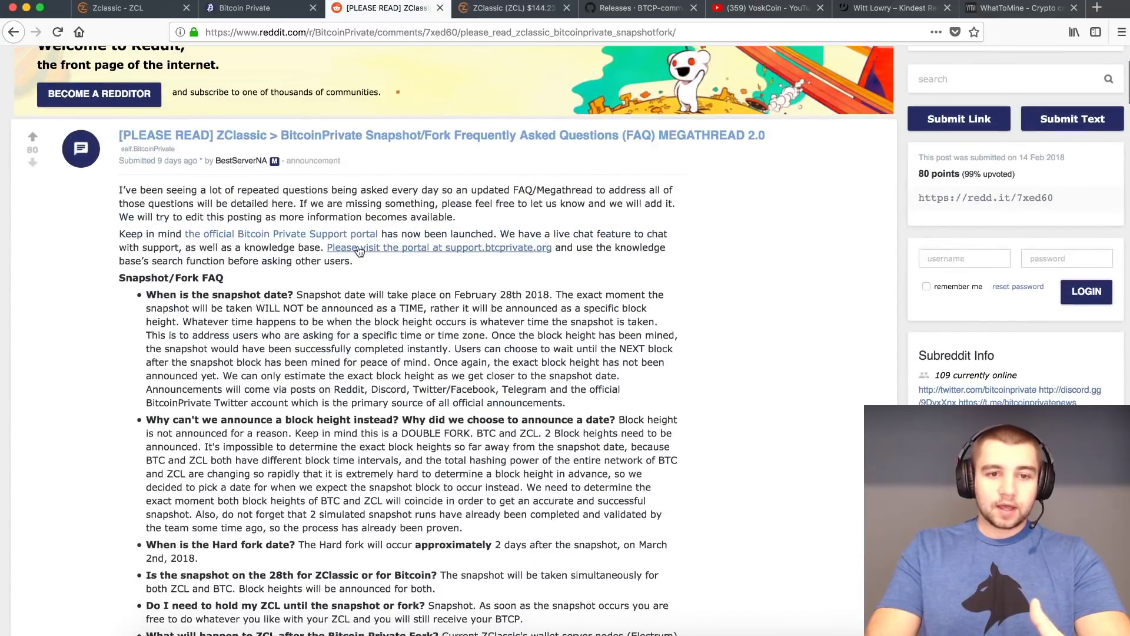
{"action": "scroll", "coordinate": [360, 252], "scroll_direction": "down", "scroll_amount": 8}
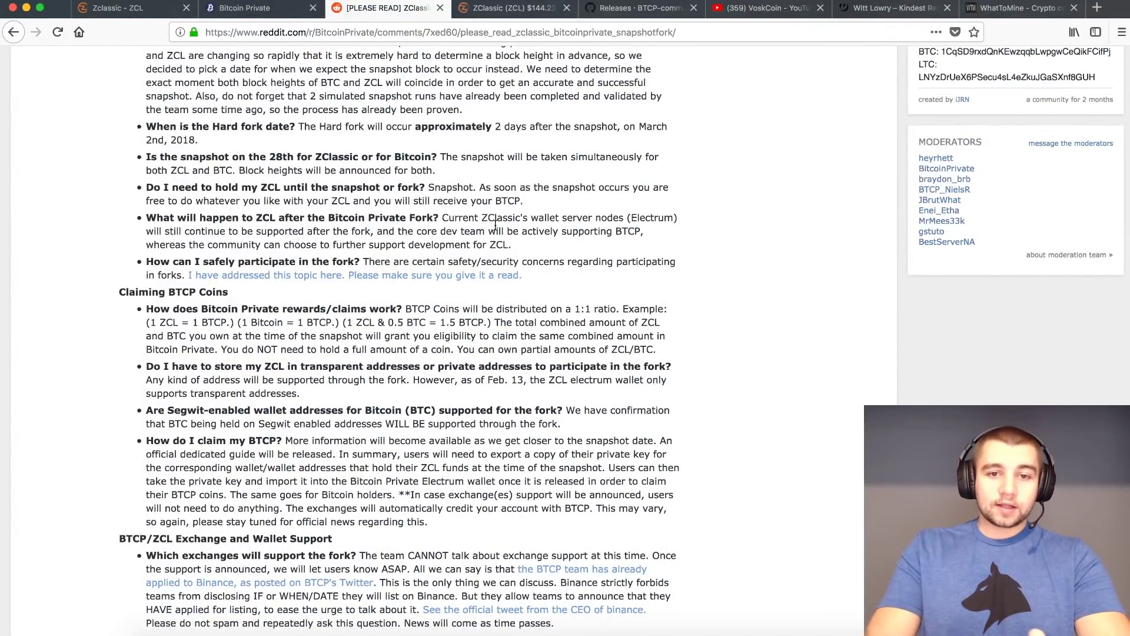
{"action": "scroll", "coordinate": [498, 123], "scroll_direction": "down", "scroll_amount": 11}
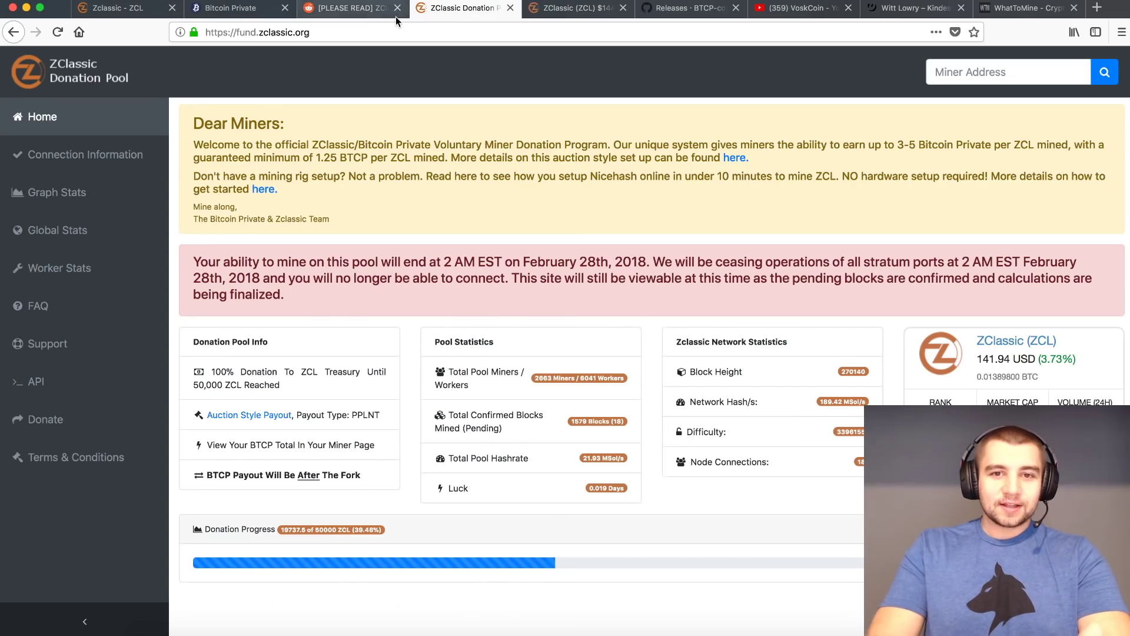
{"action": "left_click", "coordinate": [384, 4]}
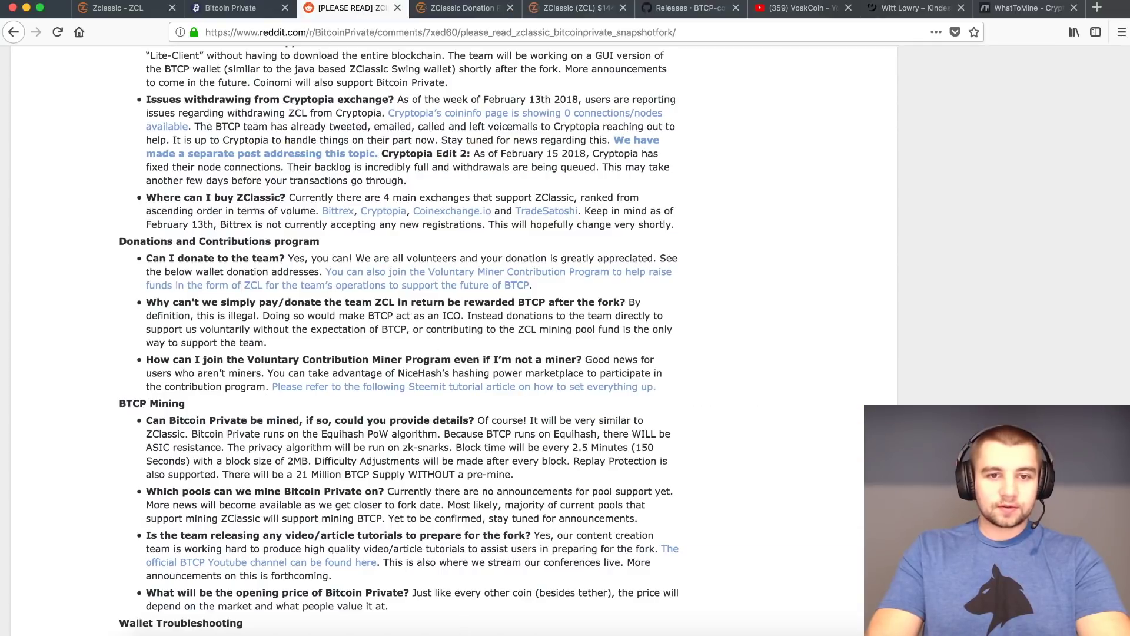
{"action": "left_click", "coordinate": [450, 12]}
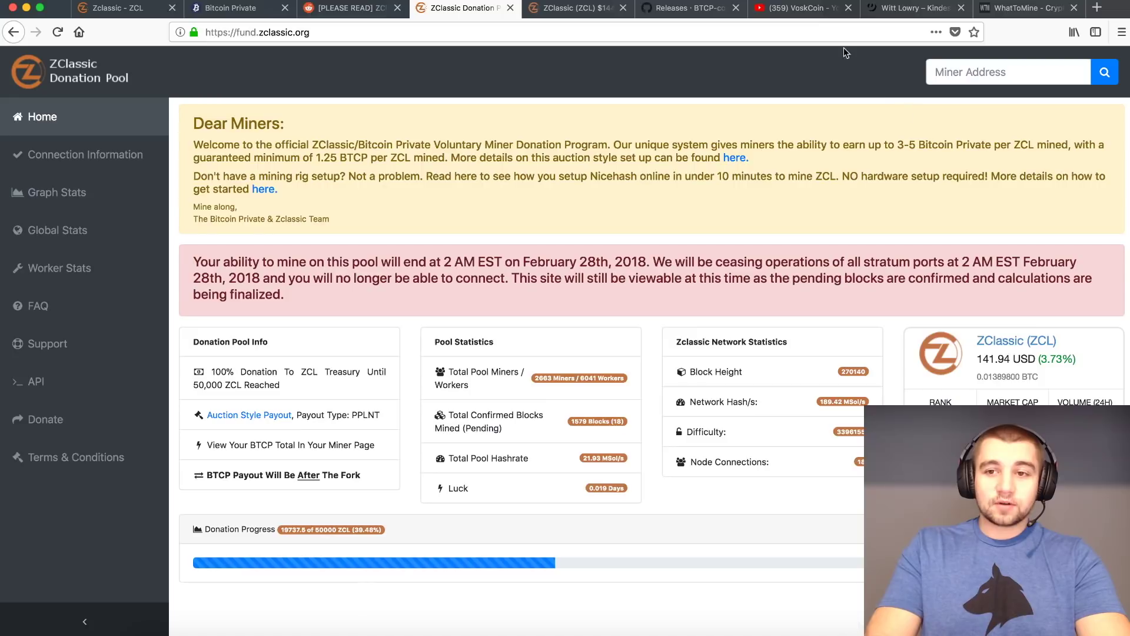
{"action": "left_click", "coordinate": [674, 10]}
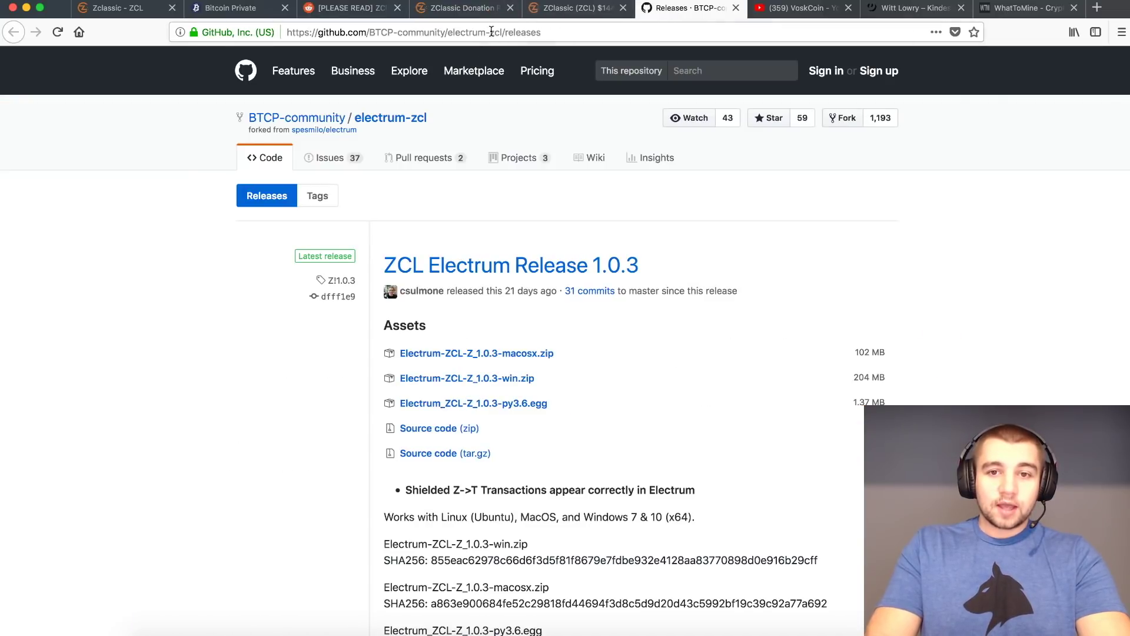
- Scroll through the ZCL Electrum Release 1.0.3 assets, then select the existing wallet name in the wizard
{"action": "scroll", "coordinate": [560, 193], "scroll_direction": "down", "scroll_amount": 2}
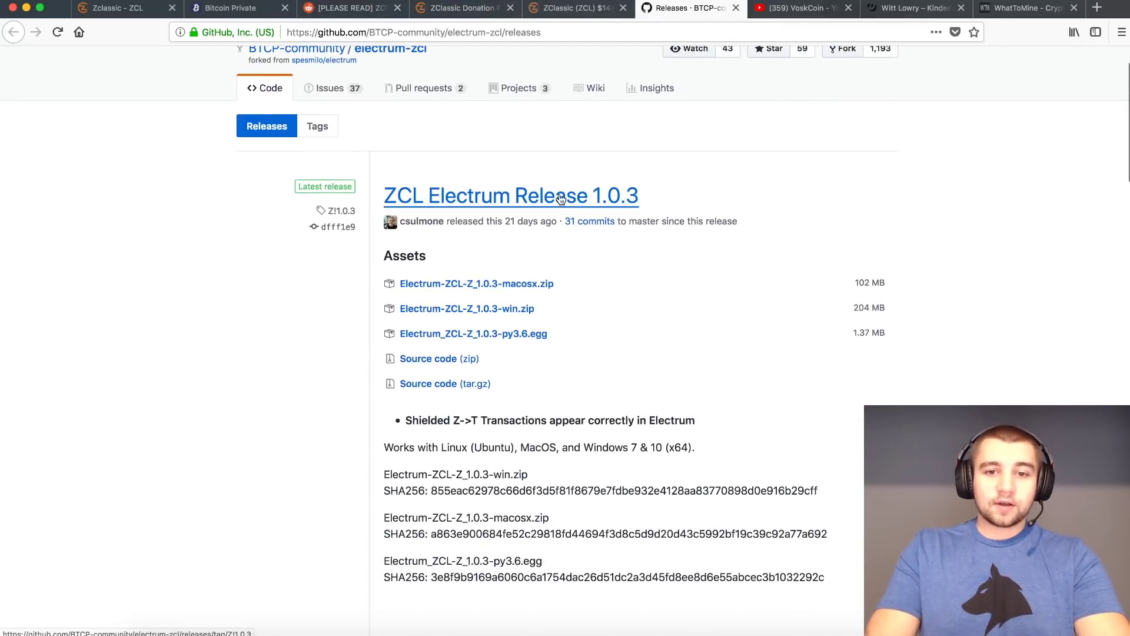
{"action": "scroll", "coordinate": [697, 282], "scroll_direction": "down", "scroll_amount": 2}
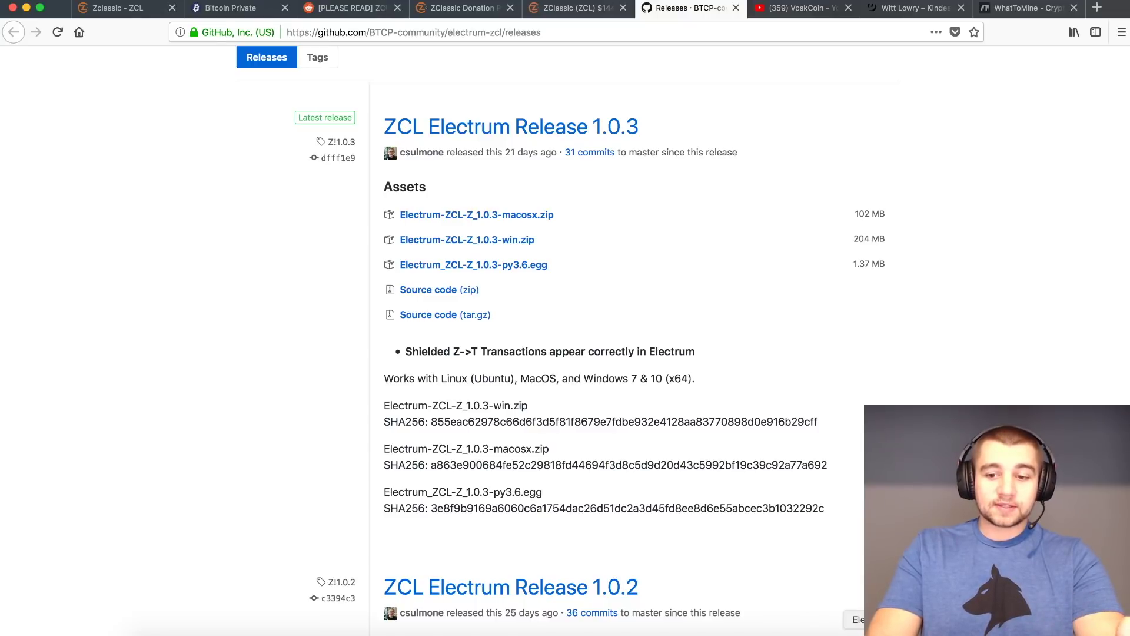
{"action": "double_click", "coordinate": [568, 227]}
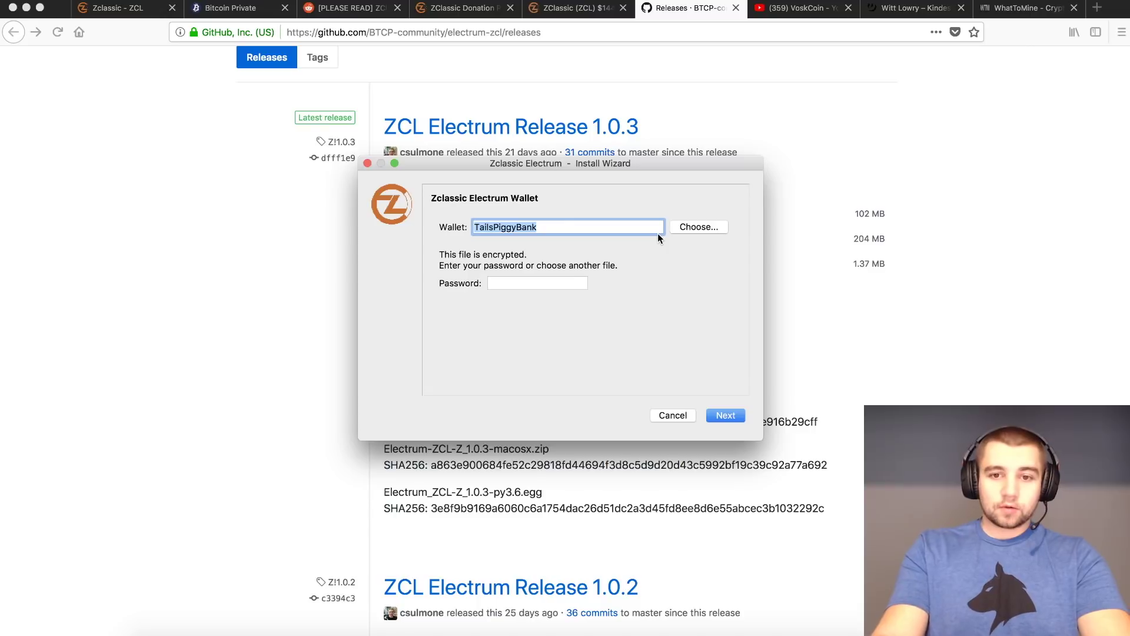
- Rename the wallet to 'SubscribeVoskCoinYT'
{"action": "key", "text": "BackSpace"}
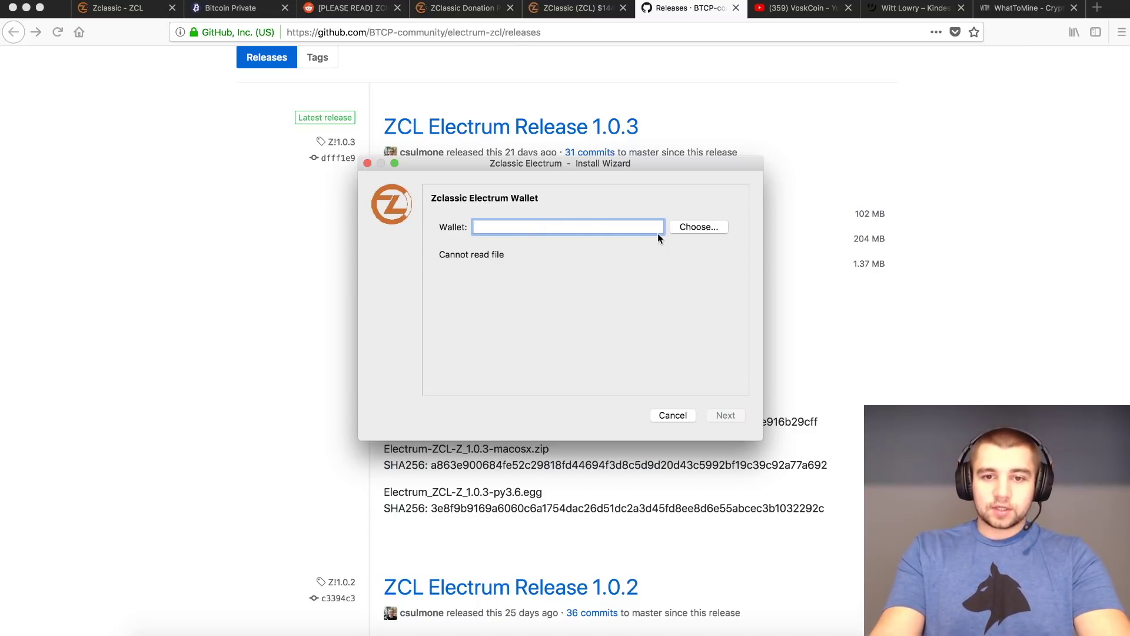
{"action": "type", "text": "a"}
{"action": "key", "text": "BackSpace"}
{"action": "type", "text": "Subscrib"}
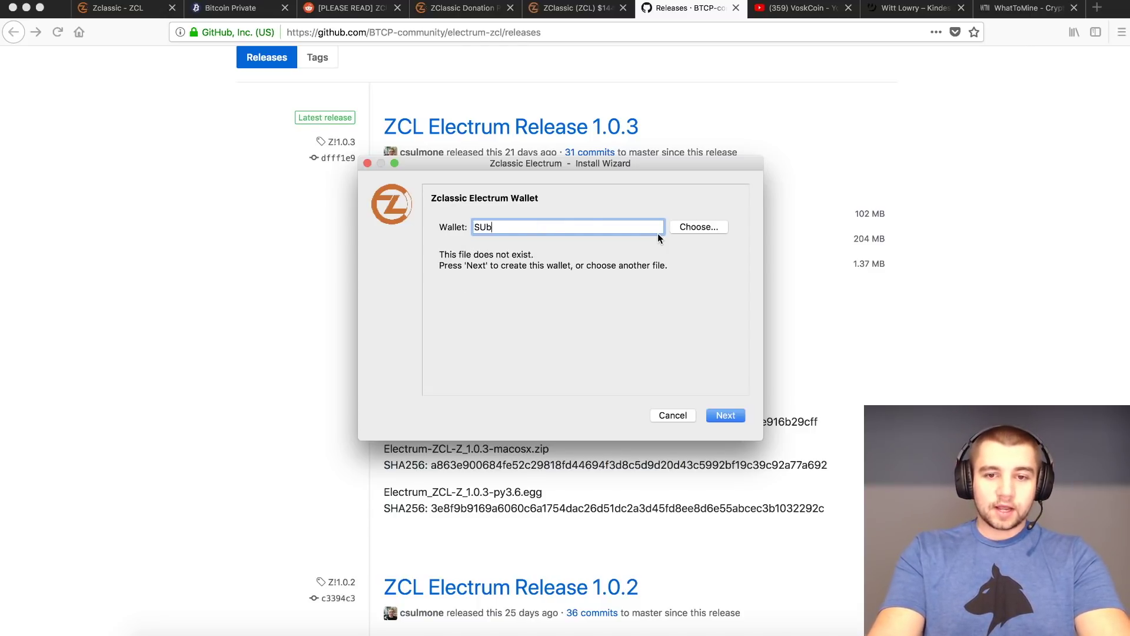
{"action": "type", "text": "eVoskCoinYT"}
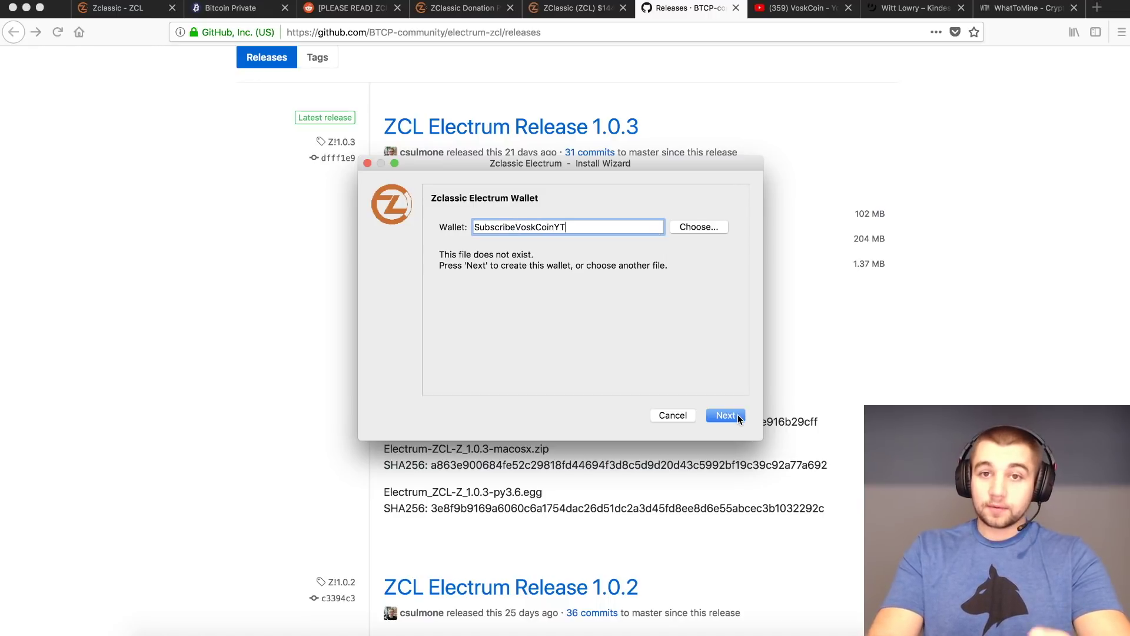
- Choose Standard wallet, Create a new seed and the Standard seed type
{"action": "left_click", "coordinate": [725, 415]}
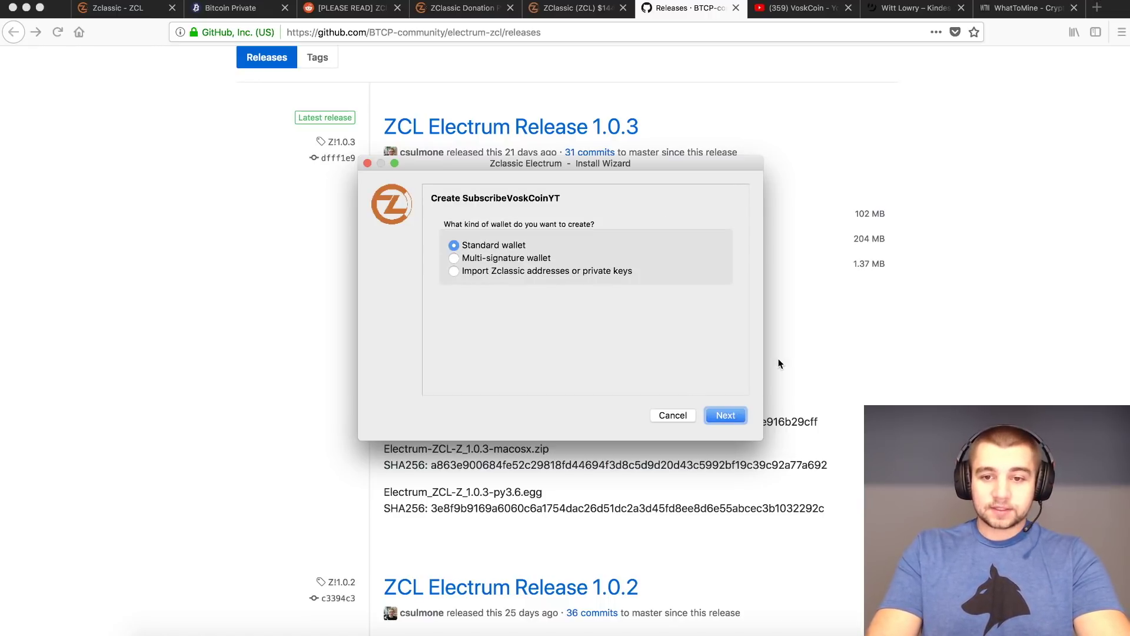
{"action": "left_click", "coordinate": [729, 416]}
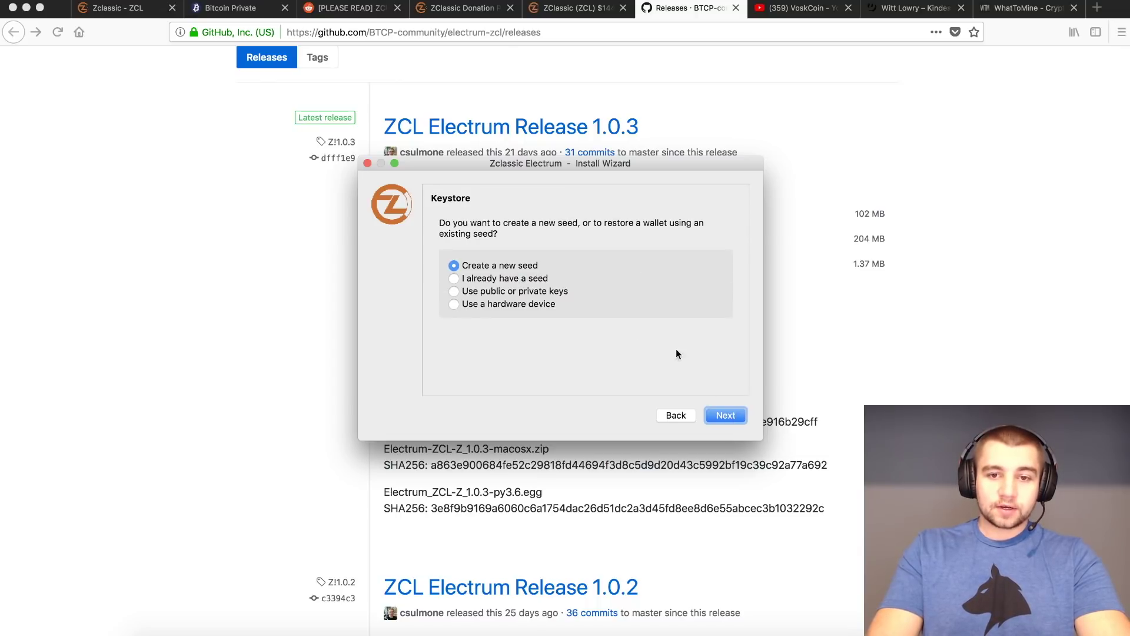
{"action": "left_click", "coordinate": [729, 417]}
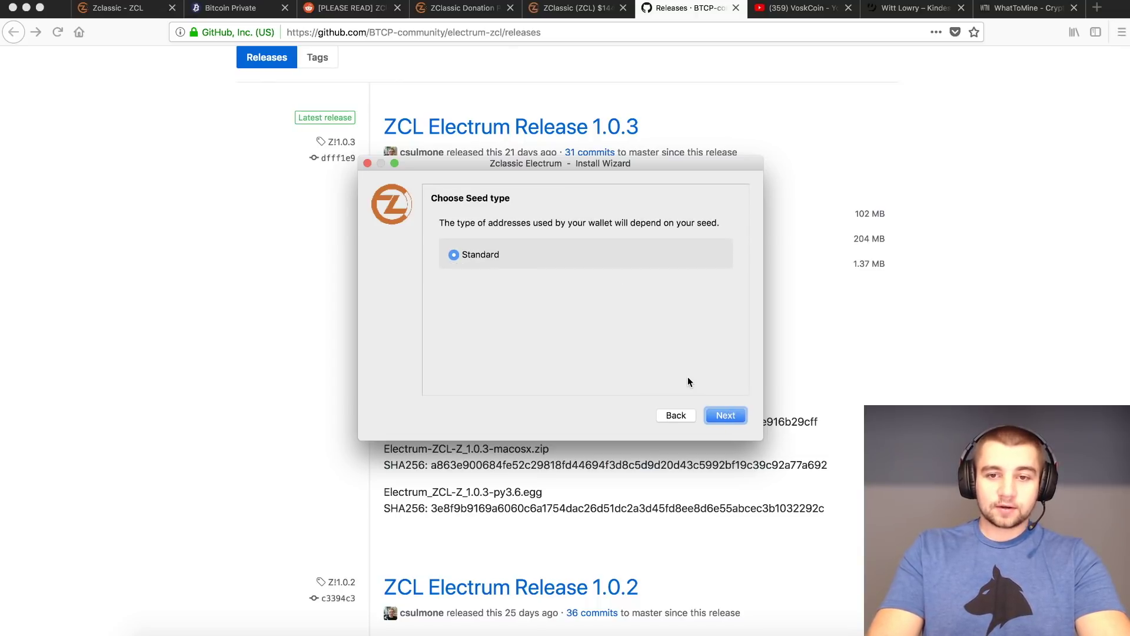
{"action": "left_click", "coordinate": [729, 420]}
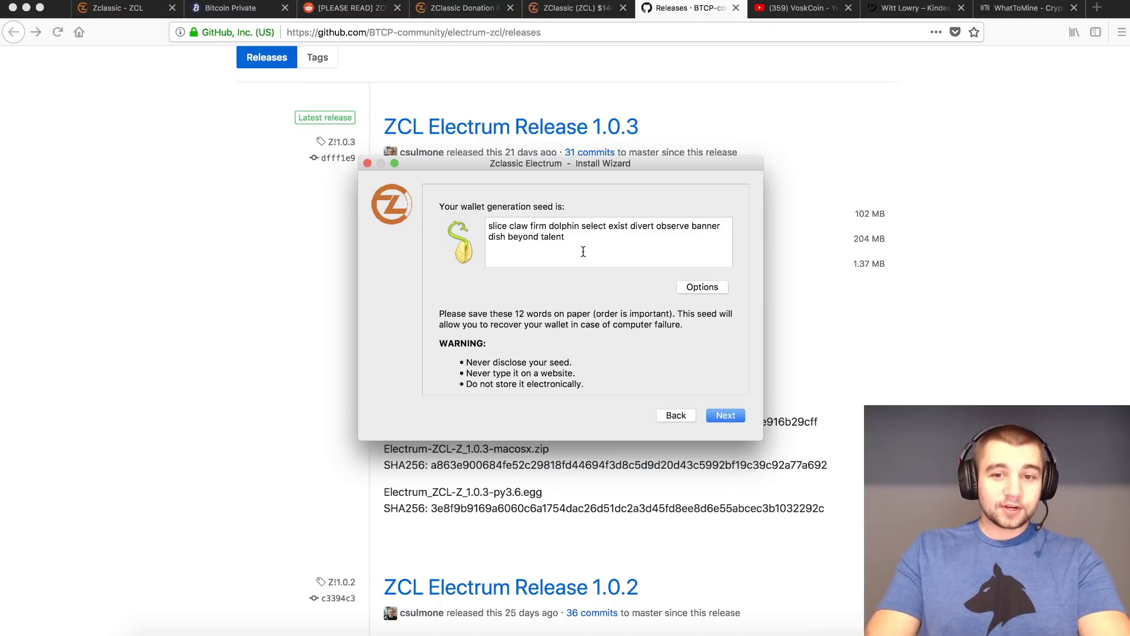
- Copy the 12-word seed onto a new line in the supply note and continue to Confirm Seed
{"action": "left_click_drag", "start_coordinate": [583, 251], "coordinate": [479, 224]}
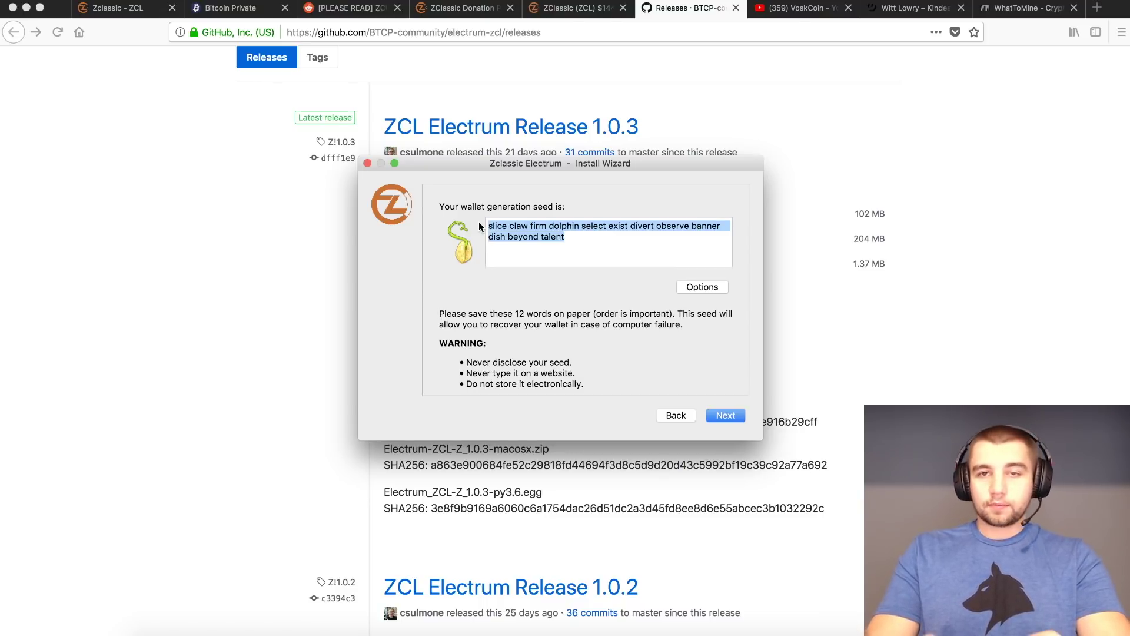
{"action": "left_click", "coordinate": [573, 241]}
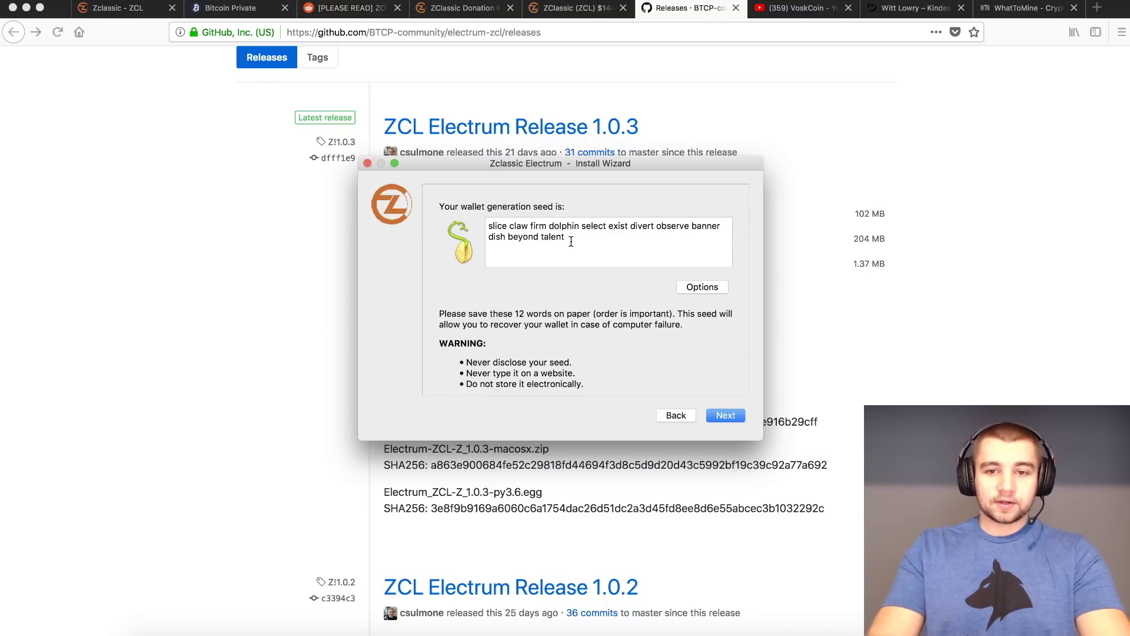
{"action": "triple_click", "coordinate": [571, 242]}
{"action": "key", "text": "super+c"}
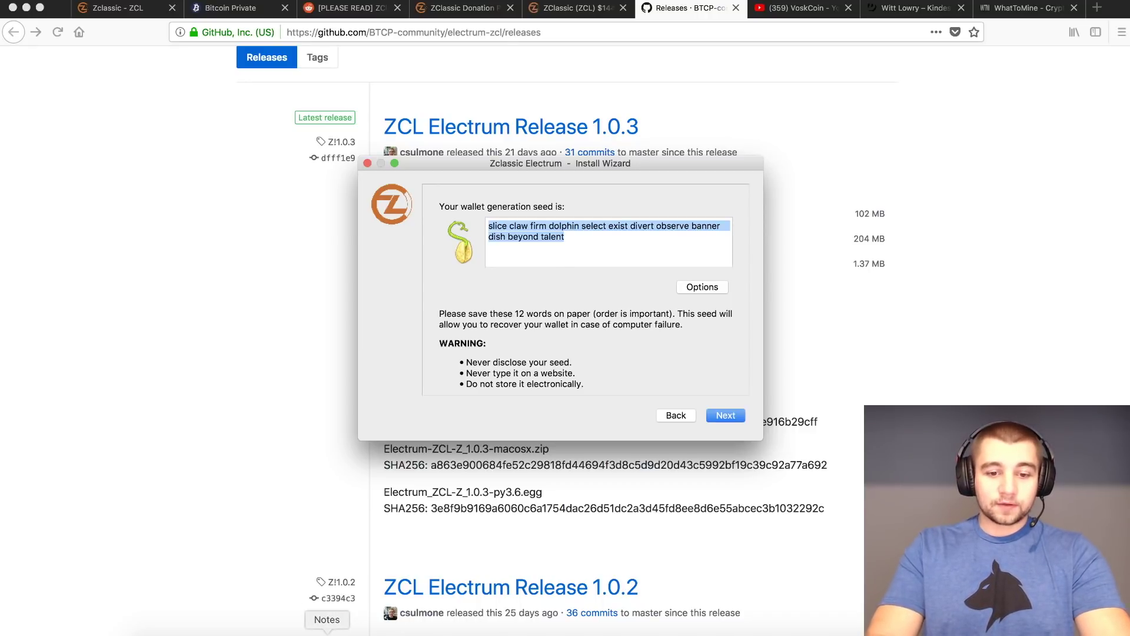
{"action": "key", "text": "super+Tab"}
{"action": "key", "text": "Return"}
{"action": "key", "text": "super+v"}
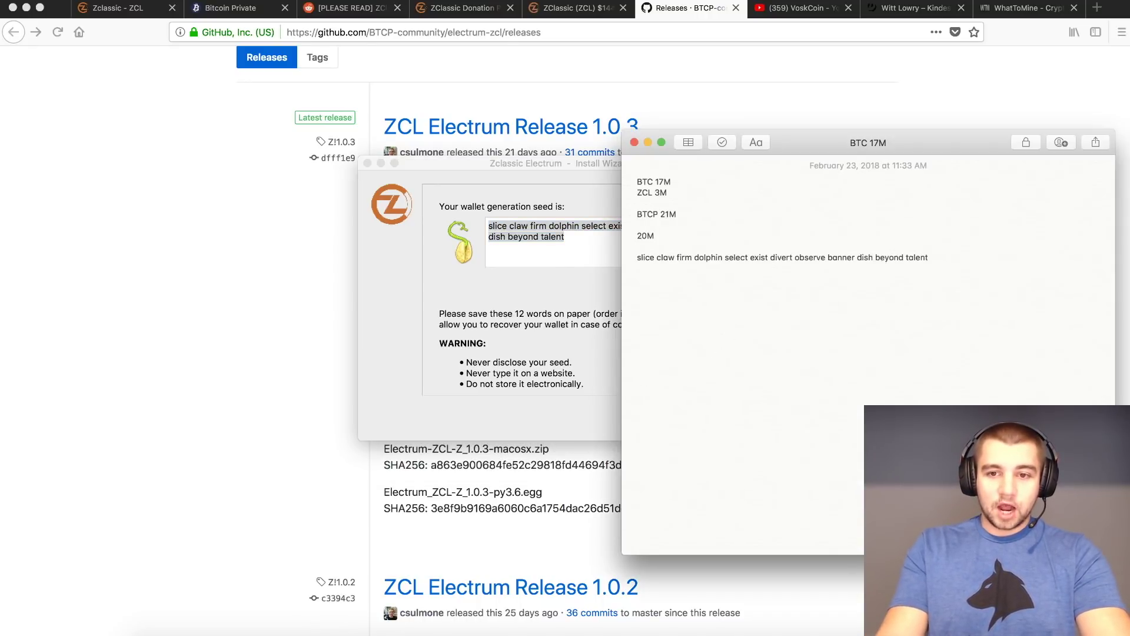
{"action": "key", "text": "super+Tab"}
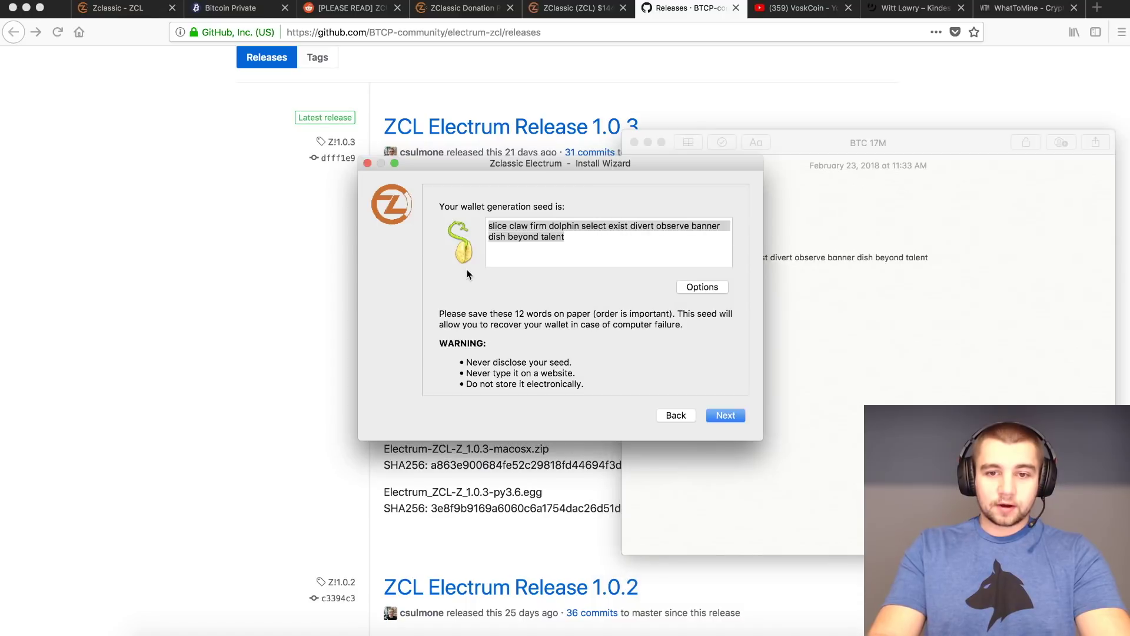
{"action": "left_click", "coordinate": [731, 417]}
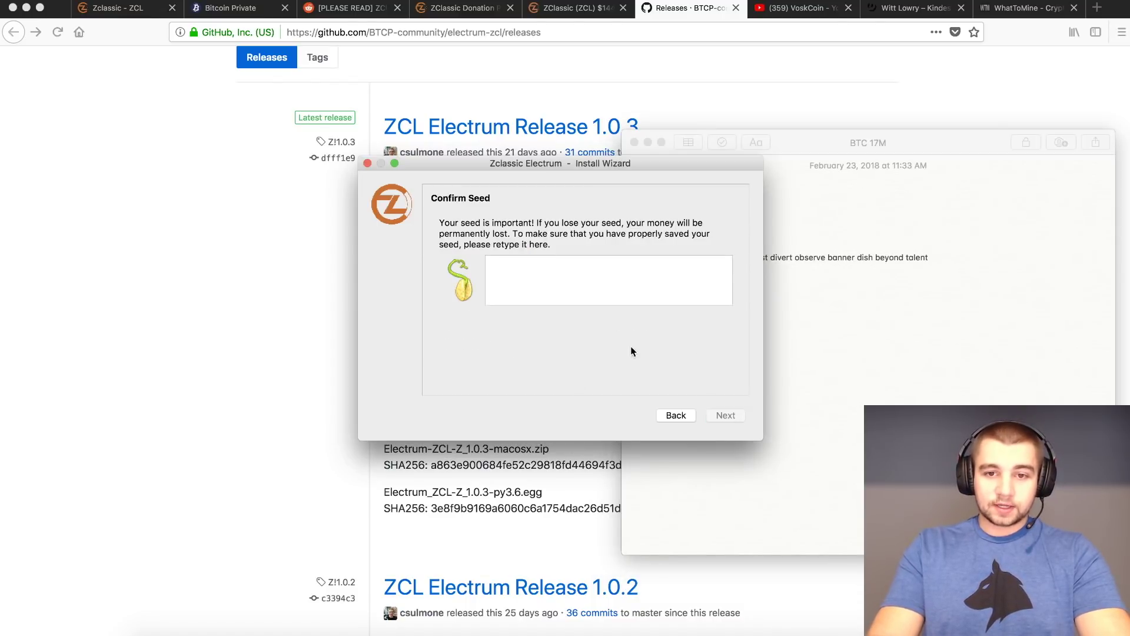
- Copy the saved seed line from Notes and paste it into Confirm Seed to accept it
{"action": "left_click", "coordinate": [839, 276]}
{"action": "triple_click", "coordinate": [823, 257]}
{"action": "double_click", "coordinate": [799, 260]}
{"action": "triple_click", "coordinate": [763, 257]}
{"action": "left_click", "coordinate": [637, 258]}
{"action": "left_click_drag", "start_coordinate": [637, 257], "coordinate": [929, 257]}
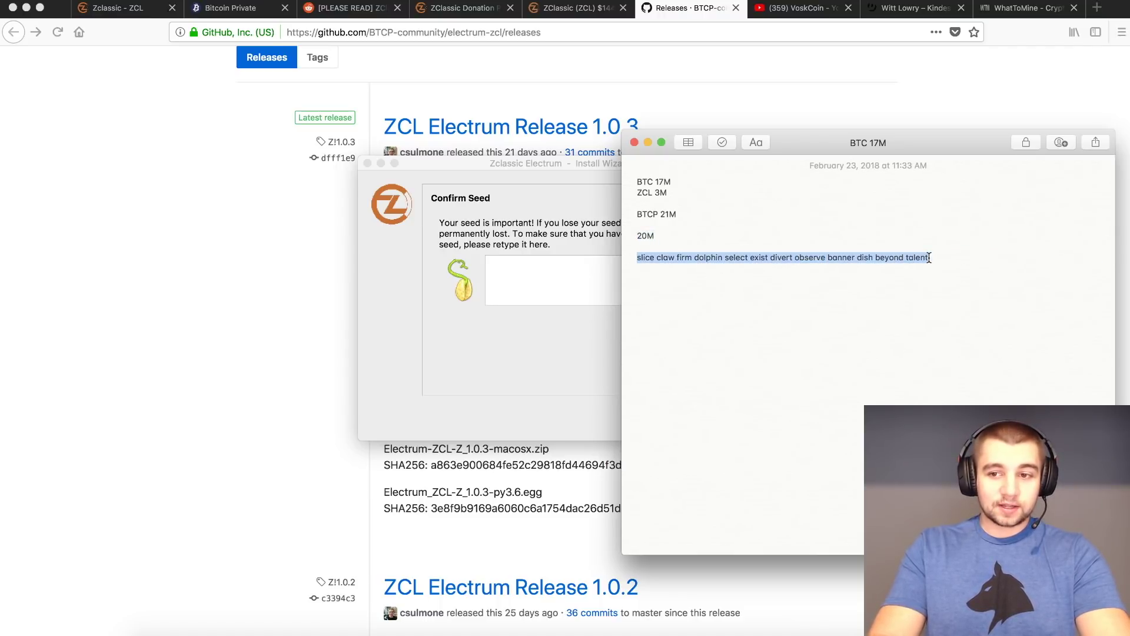
{"action": "key", "text": "super+c"}
{"action": "left_click", "coordinate": [509, 275]}
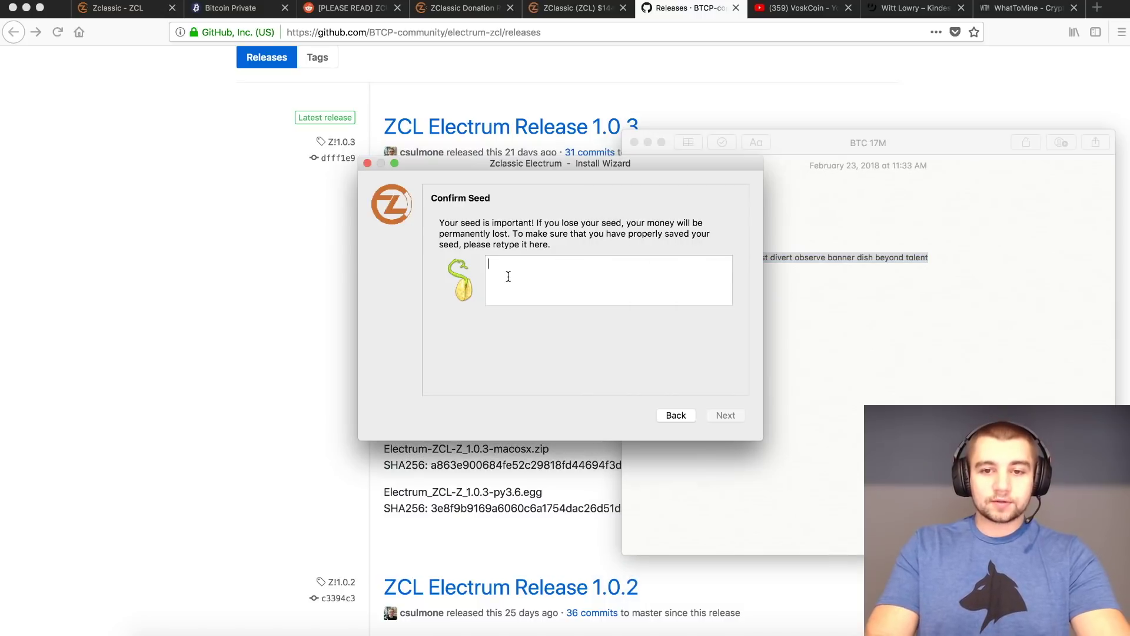
{"action": "key", "text": "super+v"}
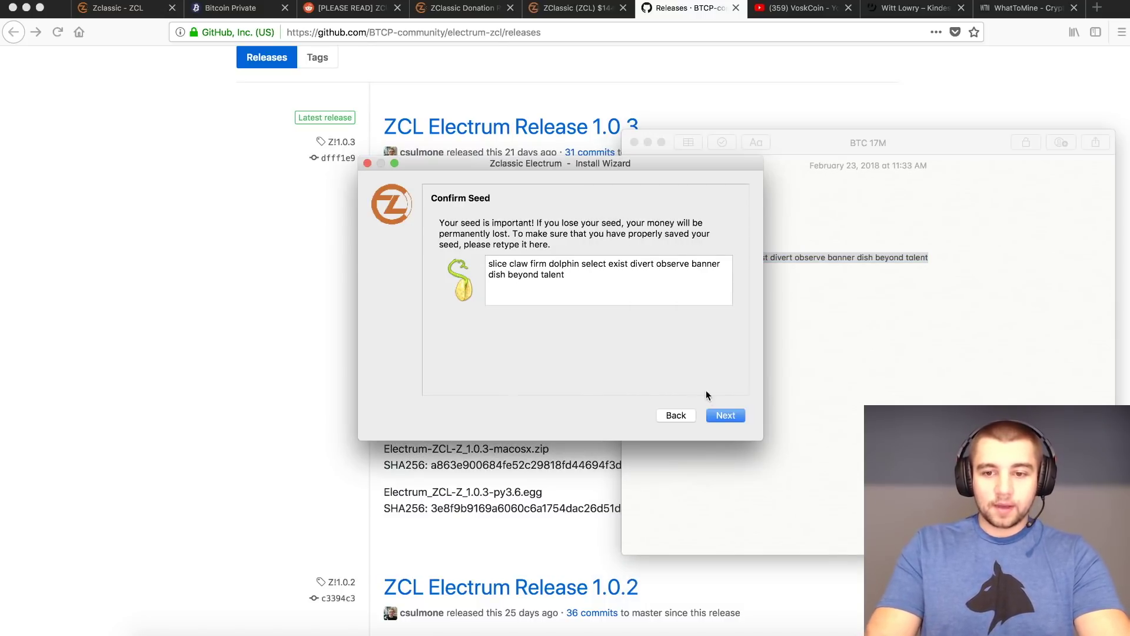
{"action": "left_click", "coordinate": [727, 416]}
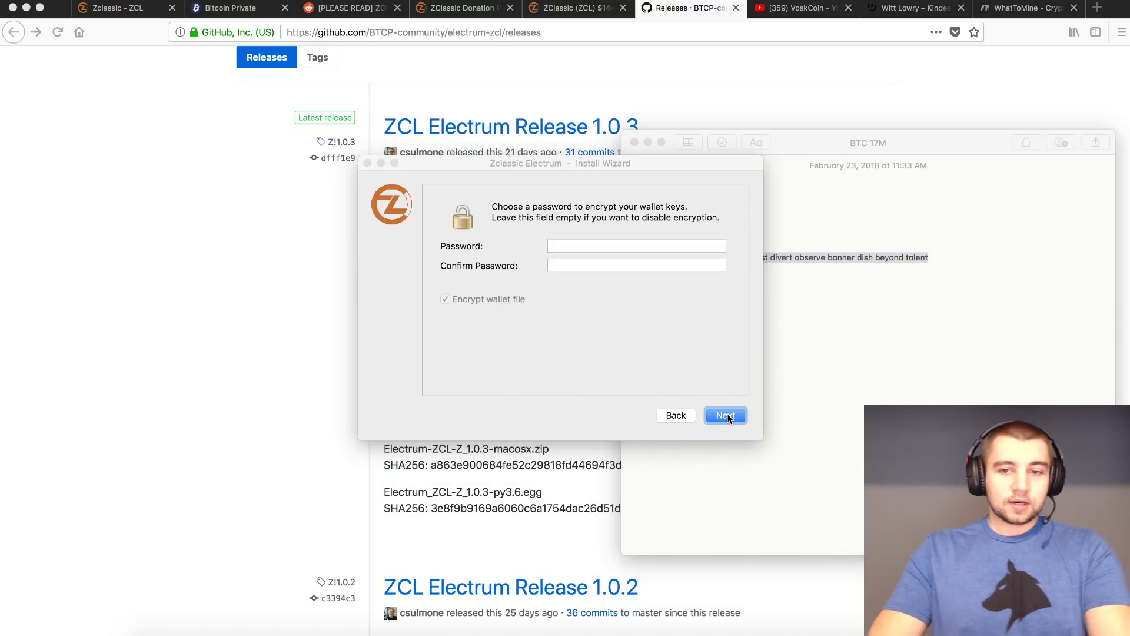
- Set and confirm the wallet password, then continue to create the wallet
{"action": "left_click", "coordinate": [573, 247]}
{"action": "type", "text": "••••••"}
{"action": "key", "text": "Tab"}
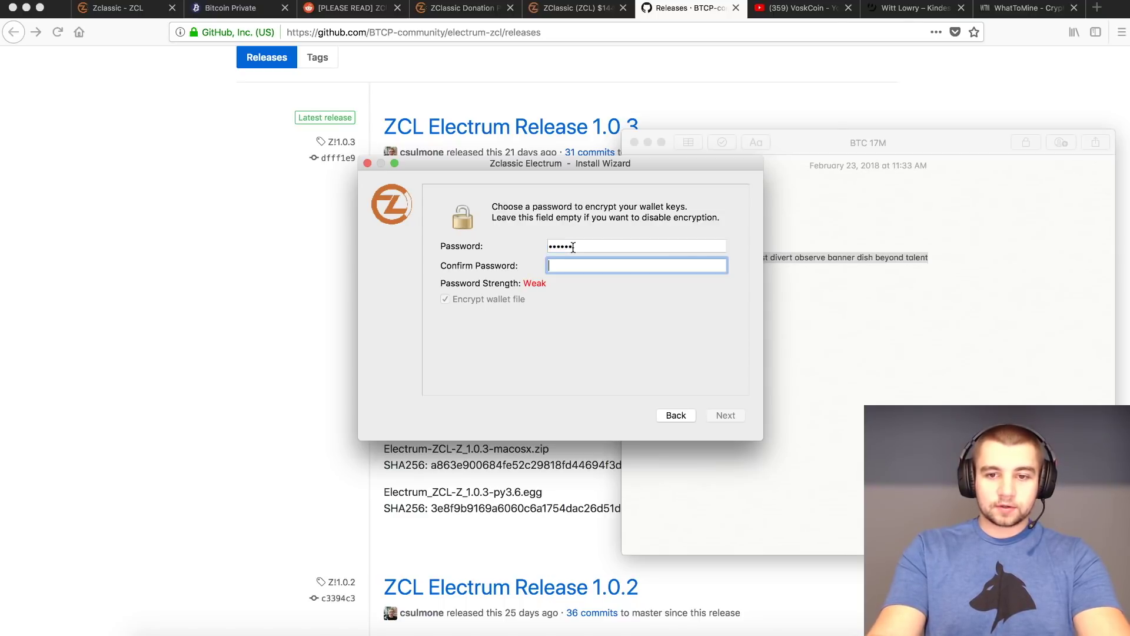
{"action": "type", "text": "••••••"}
{"action": "left_click", "coordinate": [735, 415]}
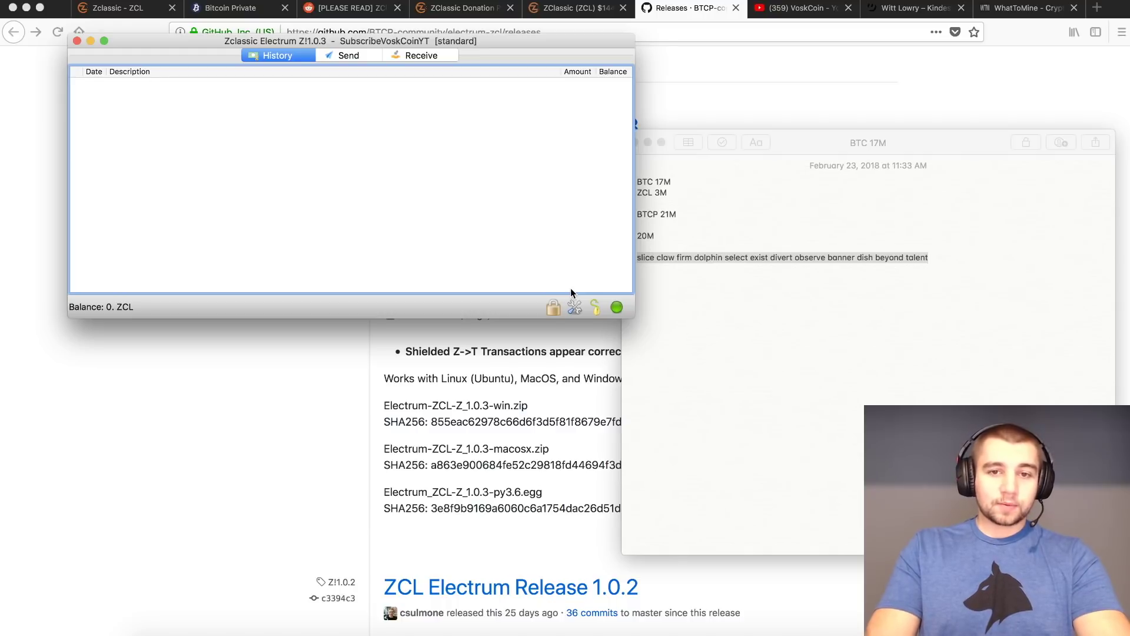
- Show the Receive page with the wallet's first receiving address and QR code
{"action": "left_click", "coordinate": [440, 56]}
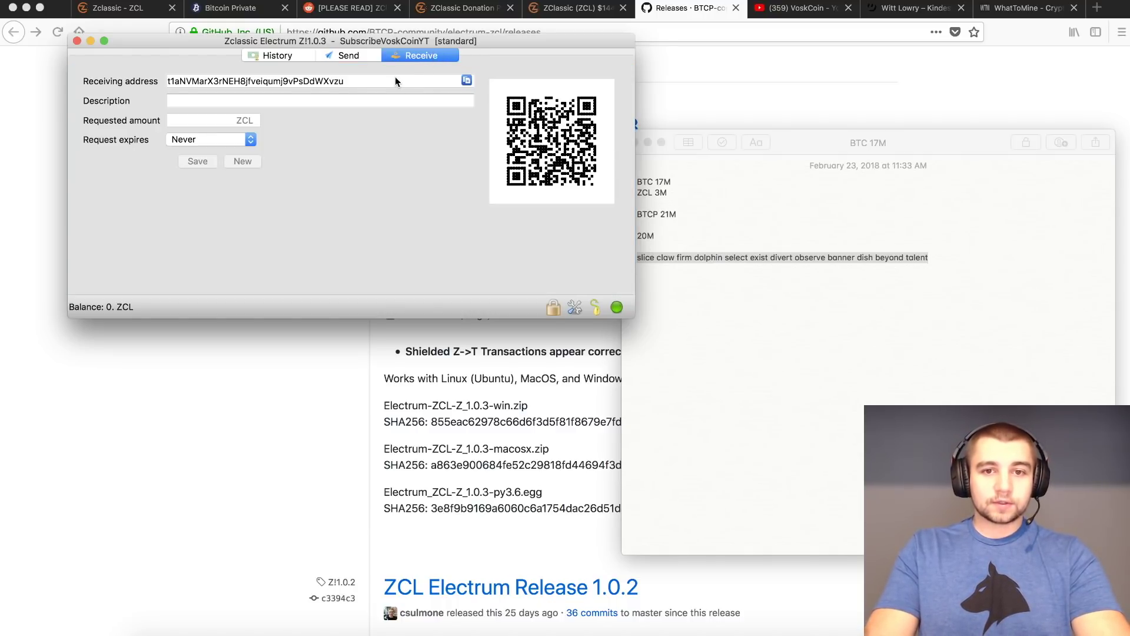
- Copy the new wallet's receiving address on the Receive page to the clipboard
{"action": "double_click", "coordinate": [323, 82]}
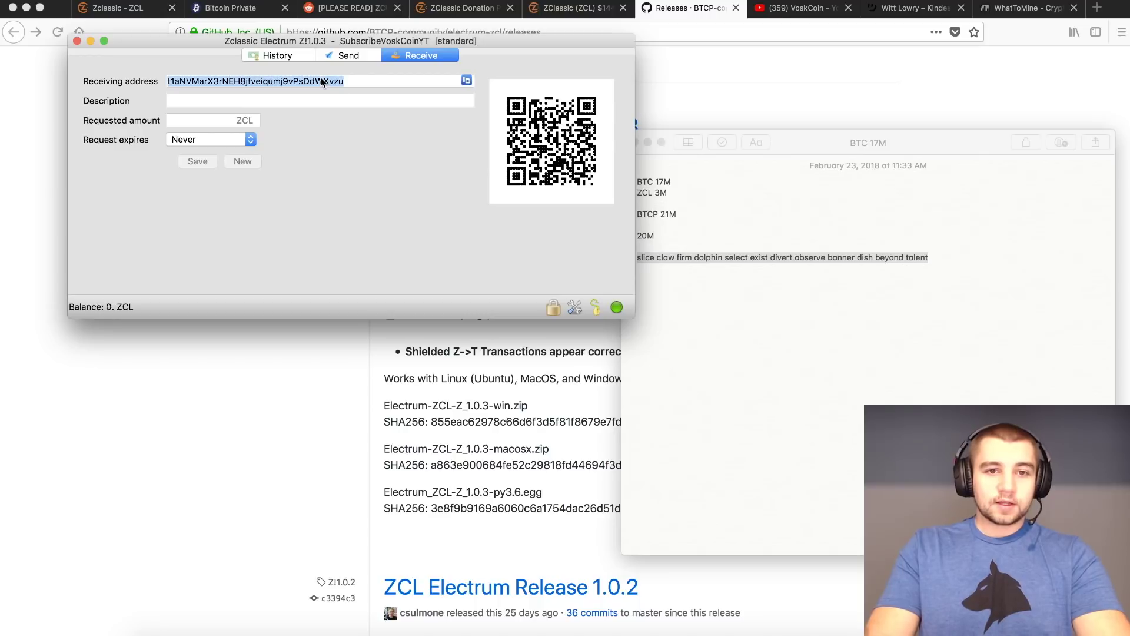
{"action": "left_click", "coordinate": [466, 83]}
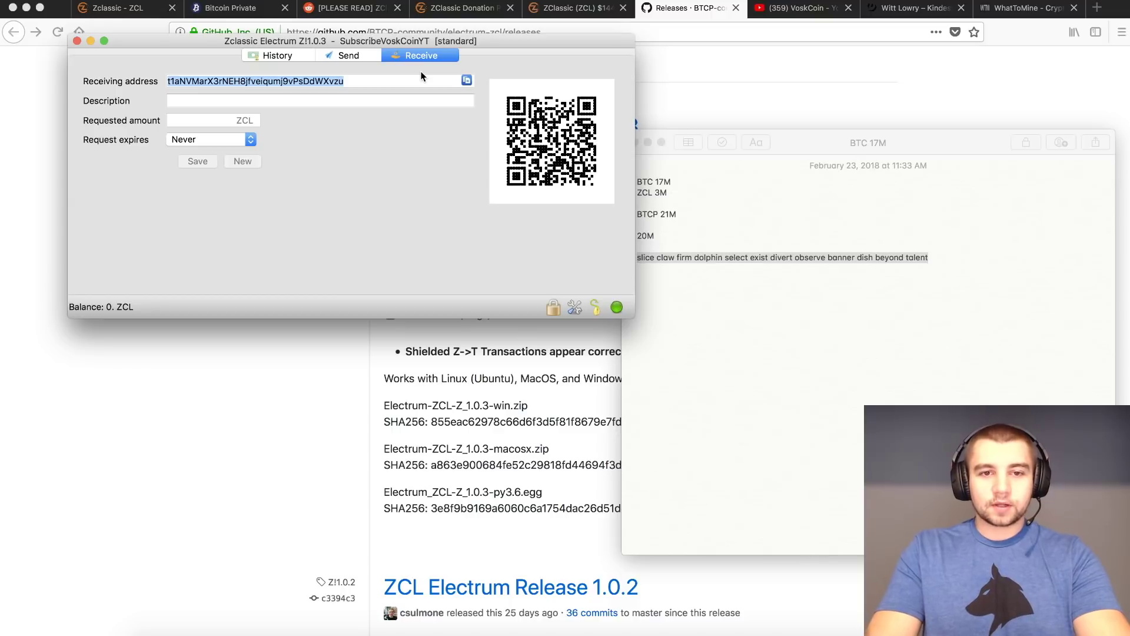
{"action": "left_click", "coordinate": [100, 0]}
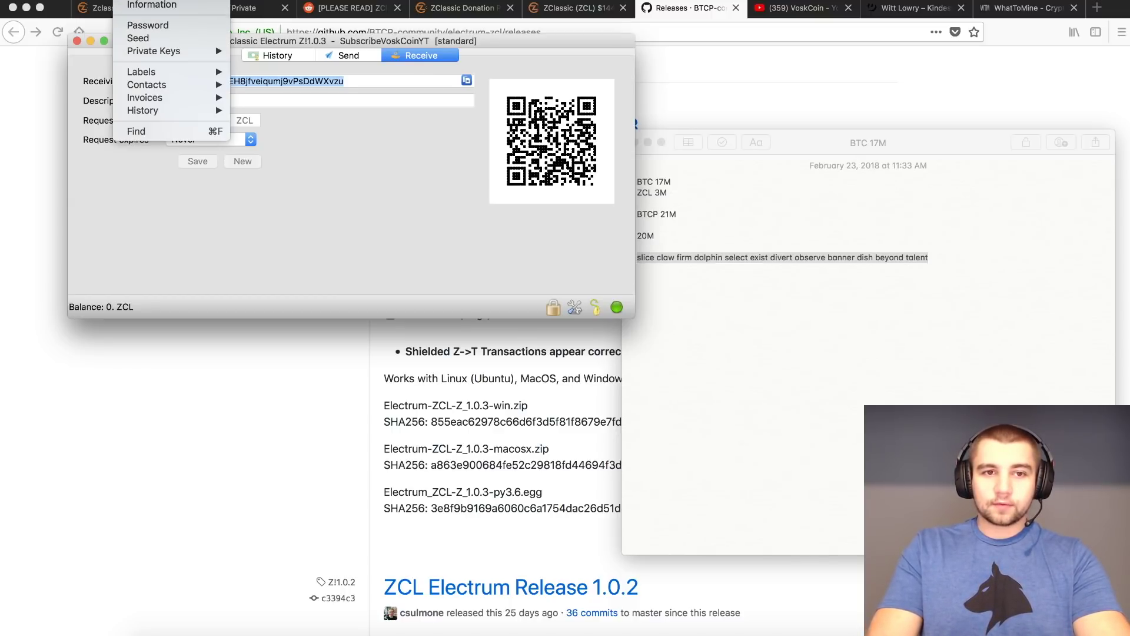
- Export the private keys via Wallet > Private Keys > Export, unlocking with the wallet password
{"action": "mouse_move", "coordinate": [145, 51]}
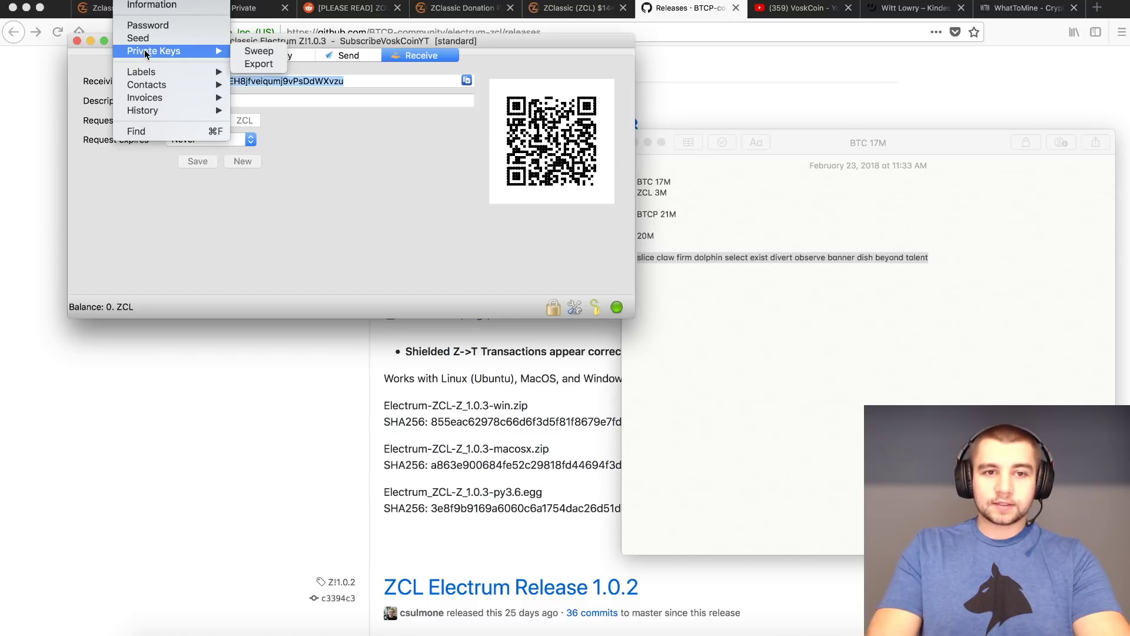
{"action": "left_click", "coordinate": [265, 63]}
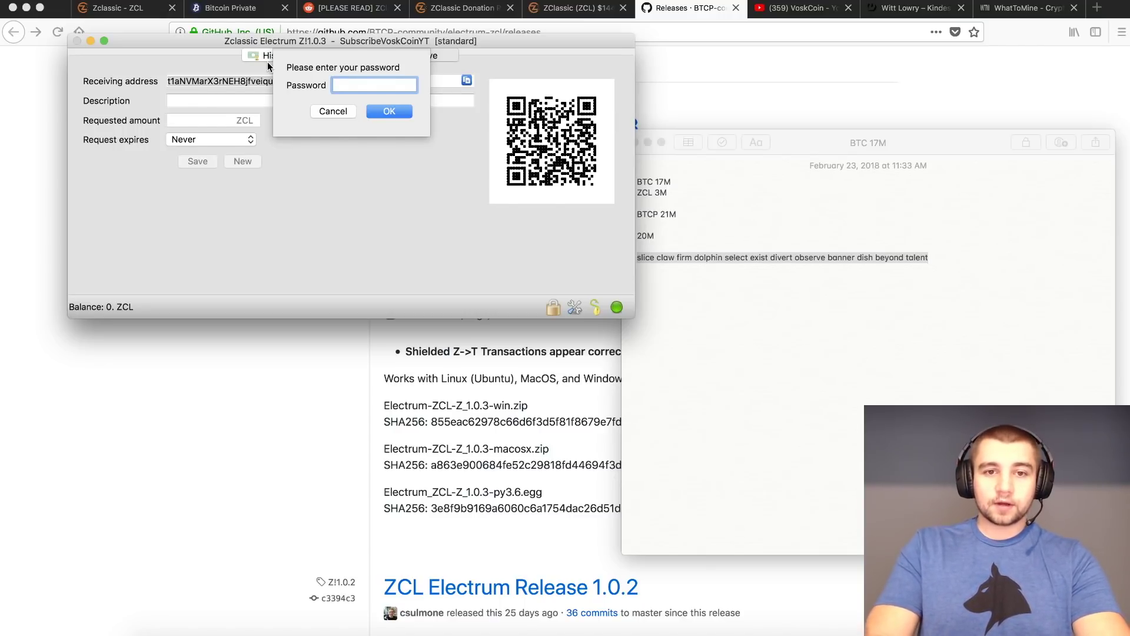
{"action": "key", "text": "Return"}
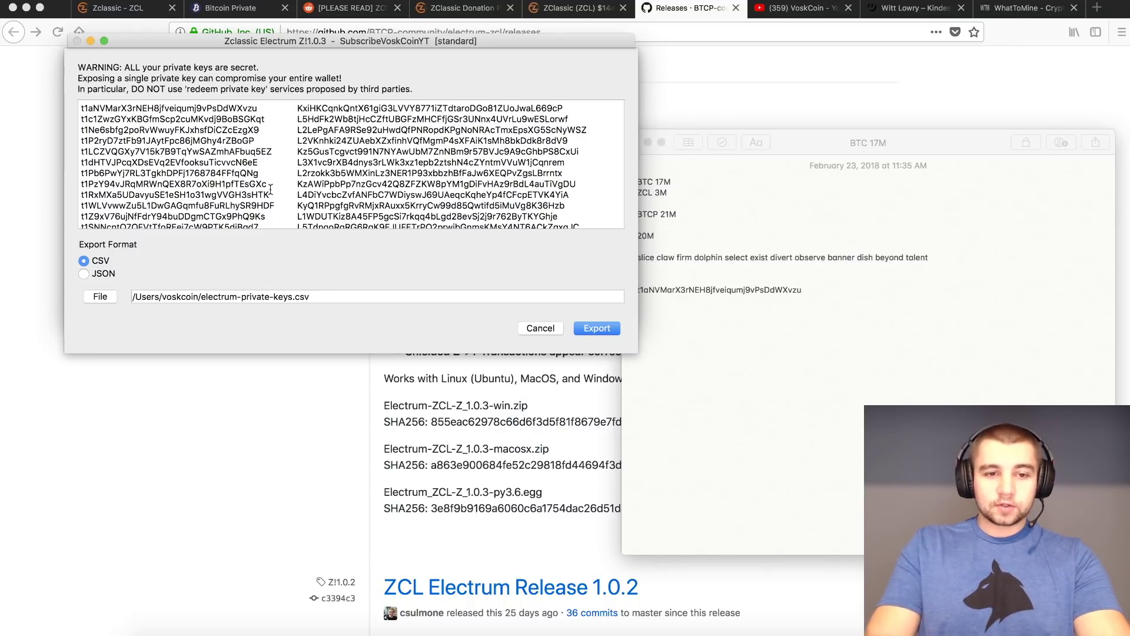
- Compare the address saved in Notes with the first exported address and its private key
{"action": "left_click", "coordinate": [829, 289]}
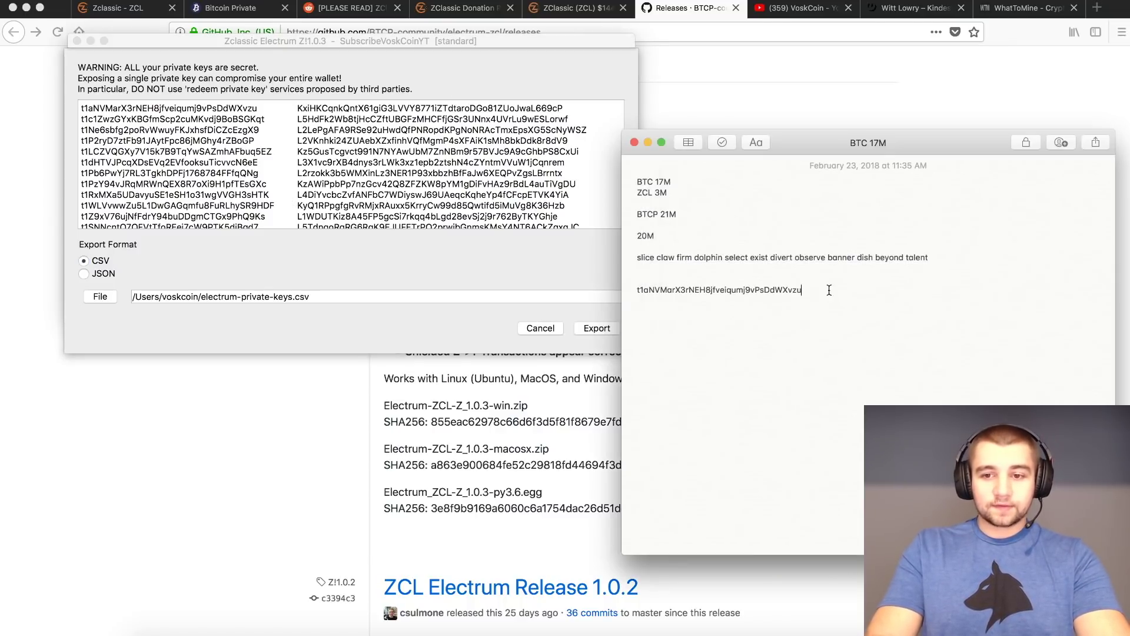
{"action": "double_click", "coordinate": [751, 289]}
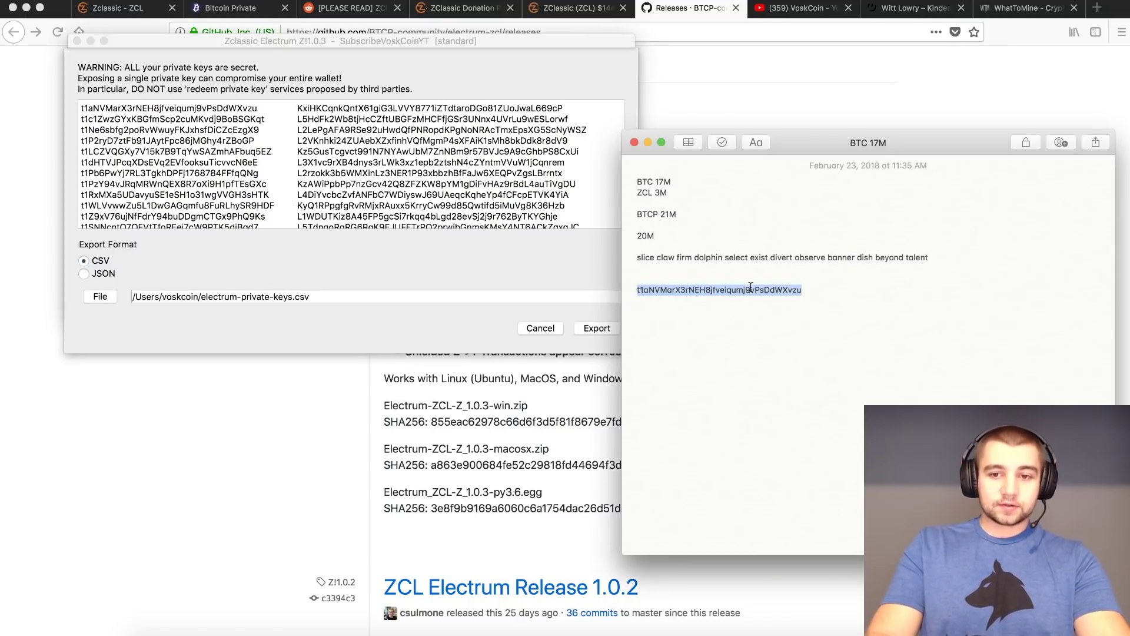
{"action": "left_click", "coordinate": [201, 109]}
{"action": "double_click", "coordinate": [201, 106]}
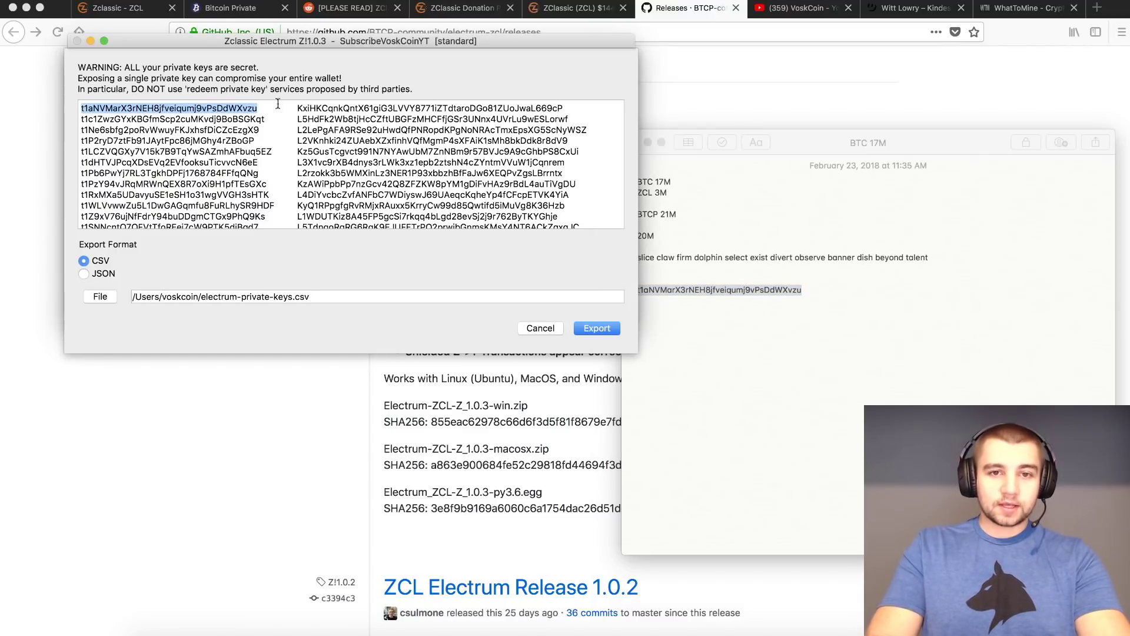
{"action": "double_click", "coordinate": [378, 107]}
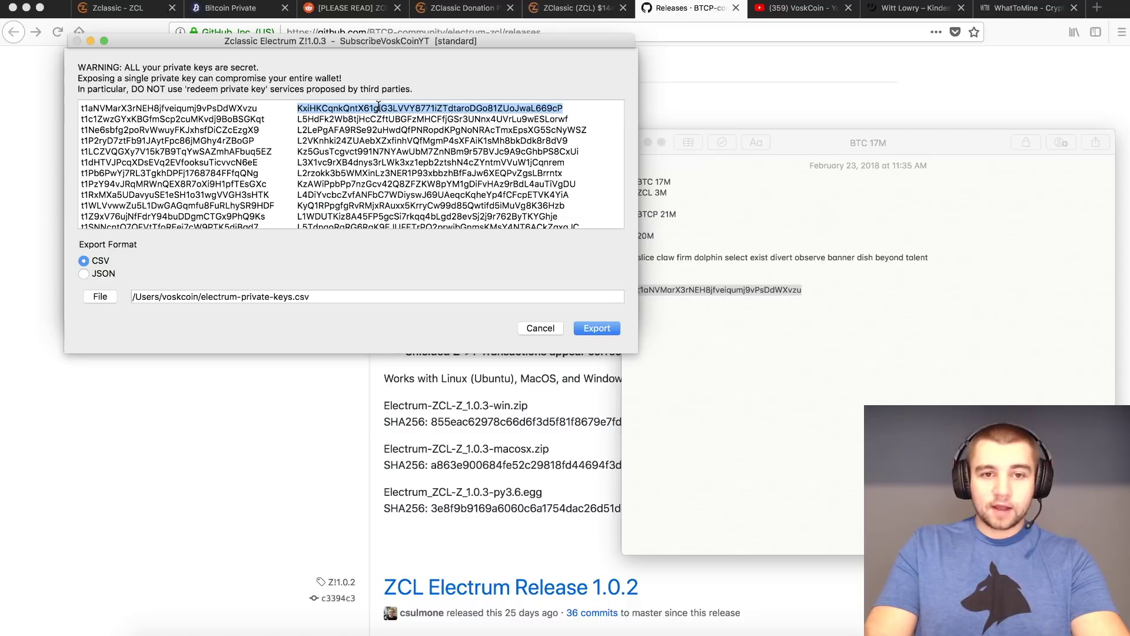
{"action": "double_click", "coordinate": [212, 108]}
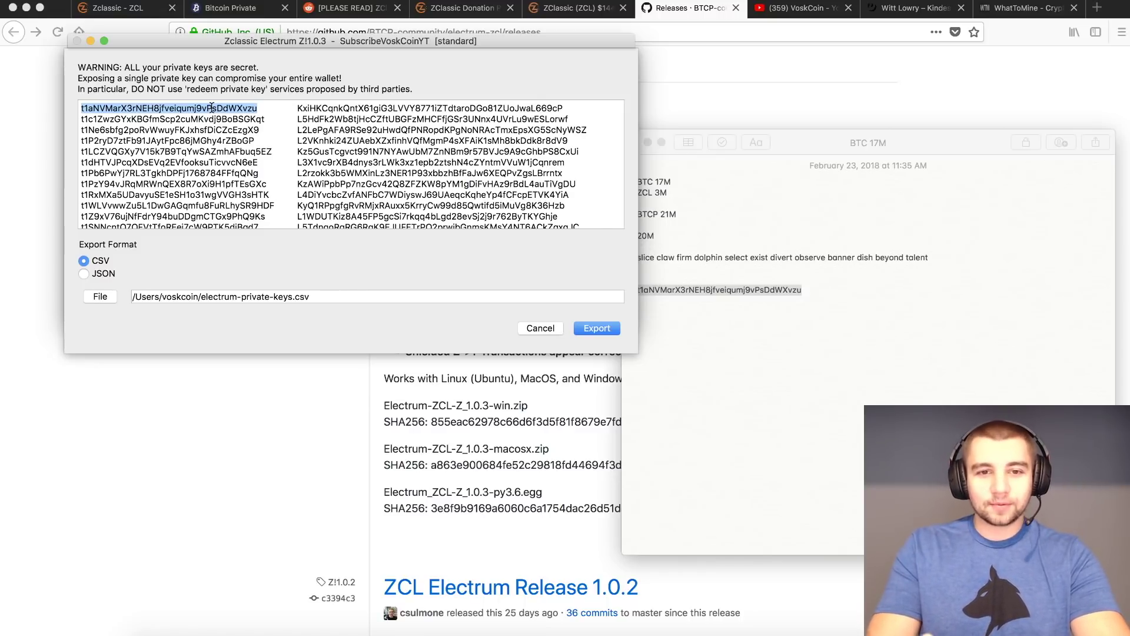
{"action": "double_click", "coordinate": [331, 110]}
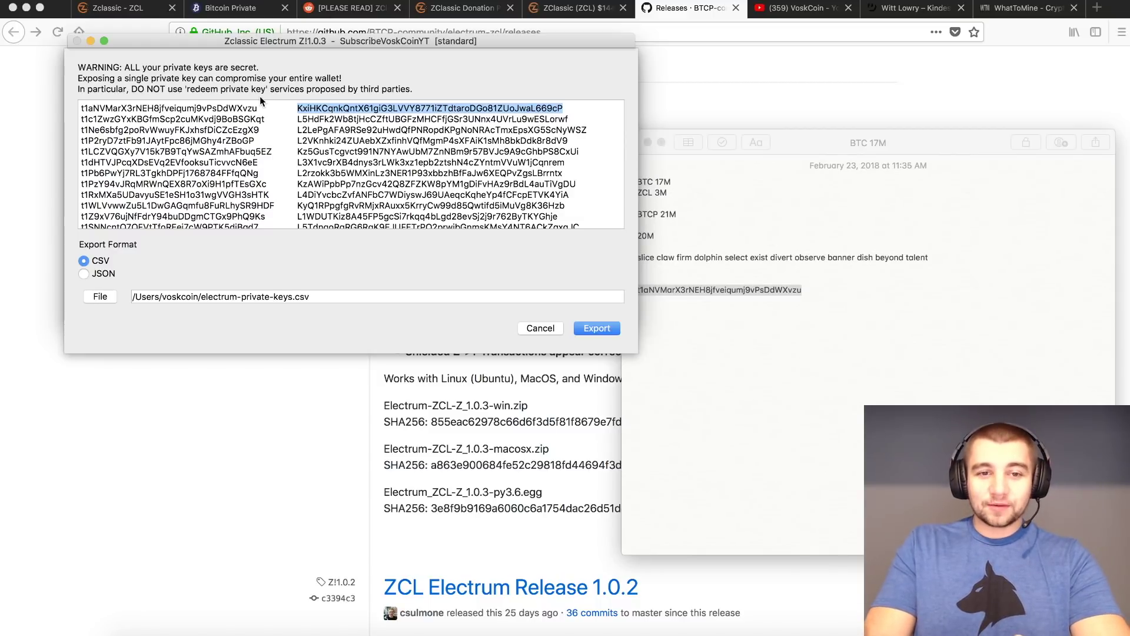
{"action": "double_click", "coordinate": [219, 108]}
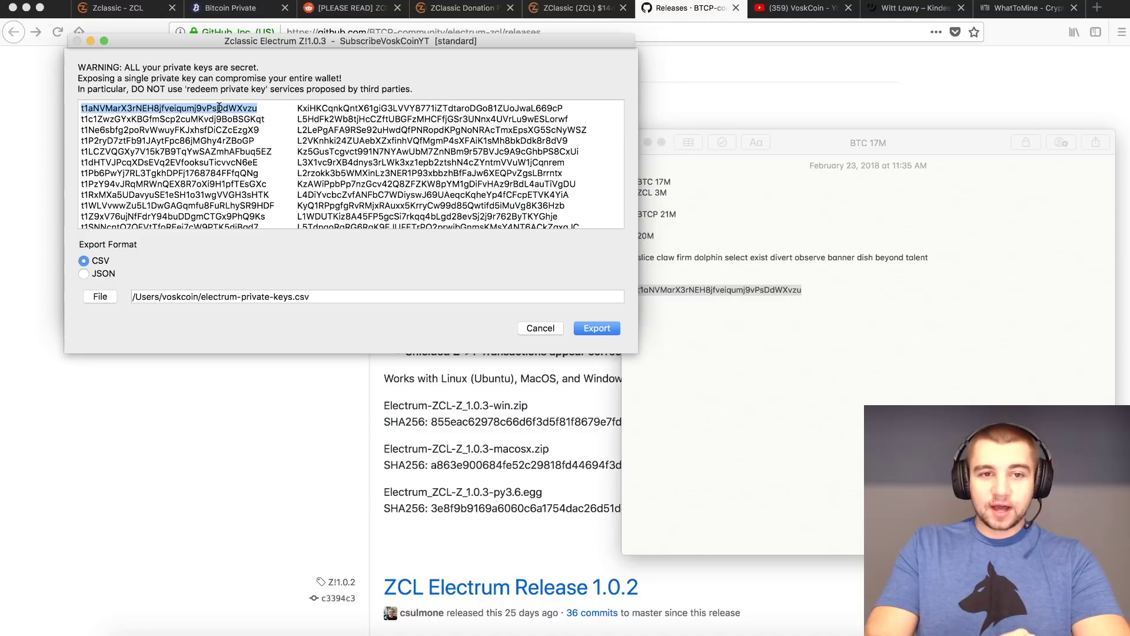
{"action": "double_click", "coordinate": [408, 108]}
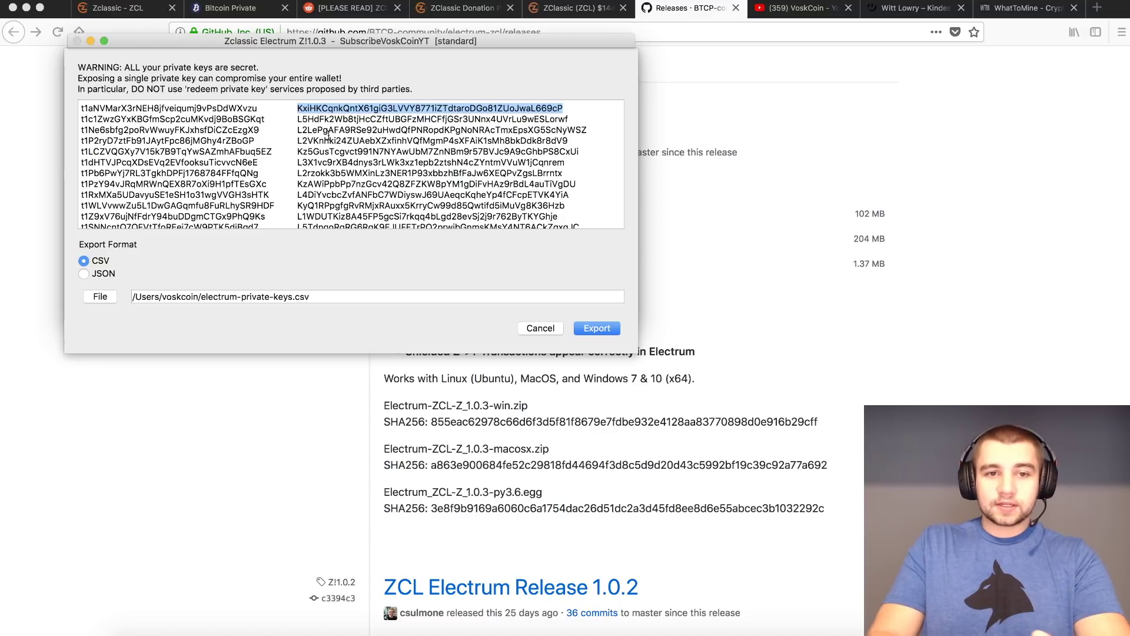
- Recheck the first address's private key, then return to the GitHub electrum-zcl releases page
{"action": "double_click", "coordinate": [213, 110]}
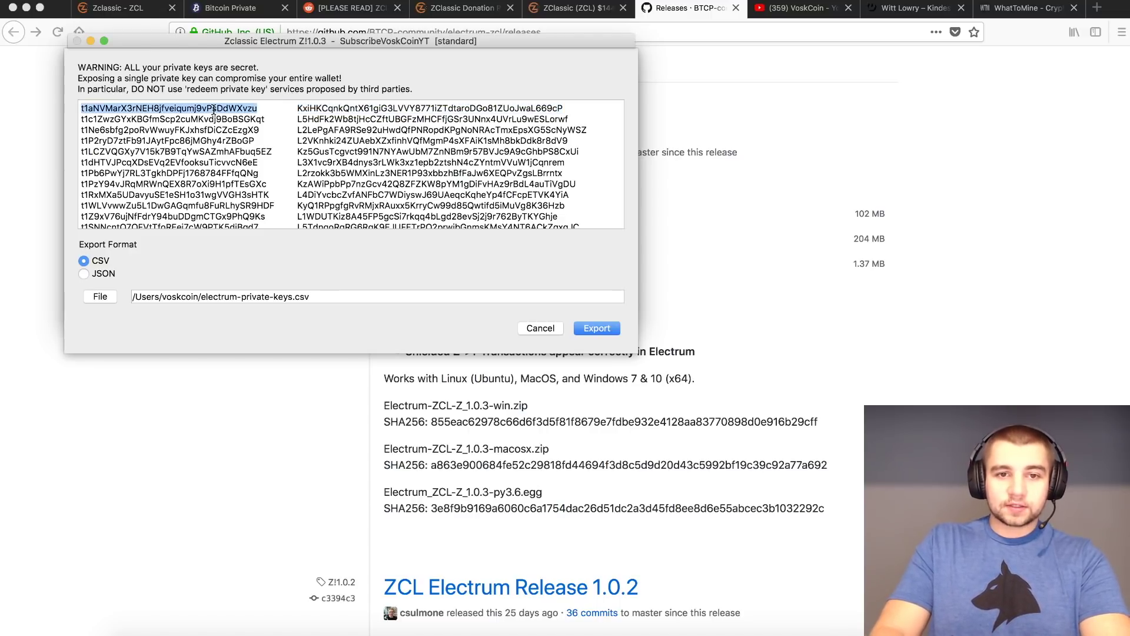
{"action": "double_click", "coordinate": [362, 106]}
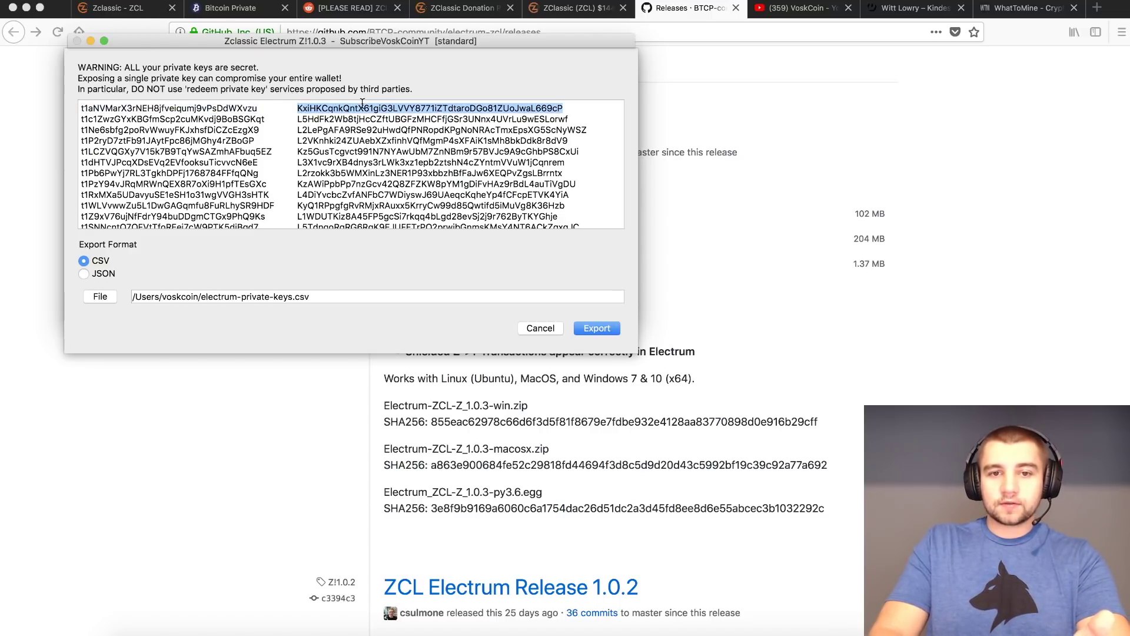
{"action": "scroll", "coordinate": [359, 122], "scroll_direction": "down", "scroll_amount": 10}
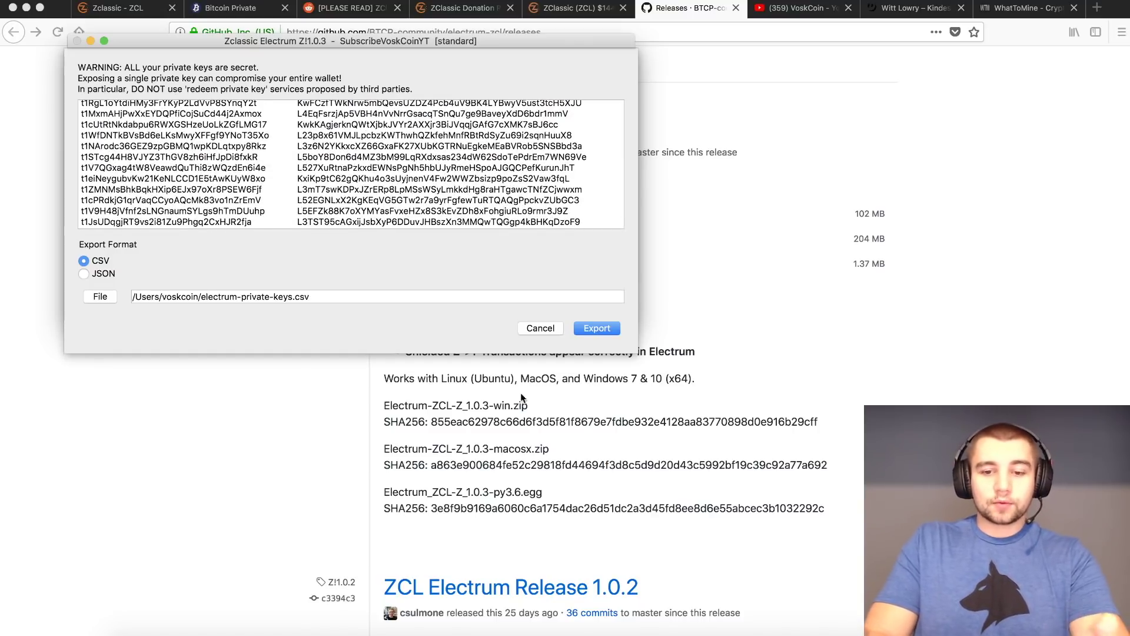
{"action": "left_click", "coordinate": [307, 634]}
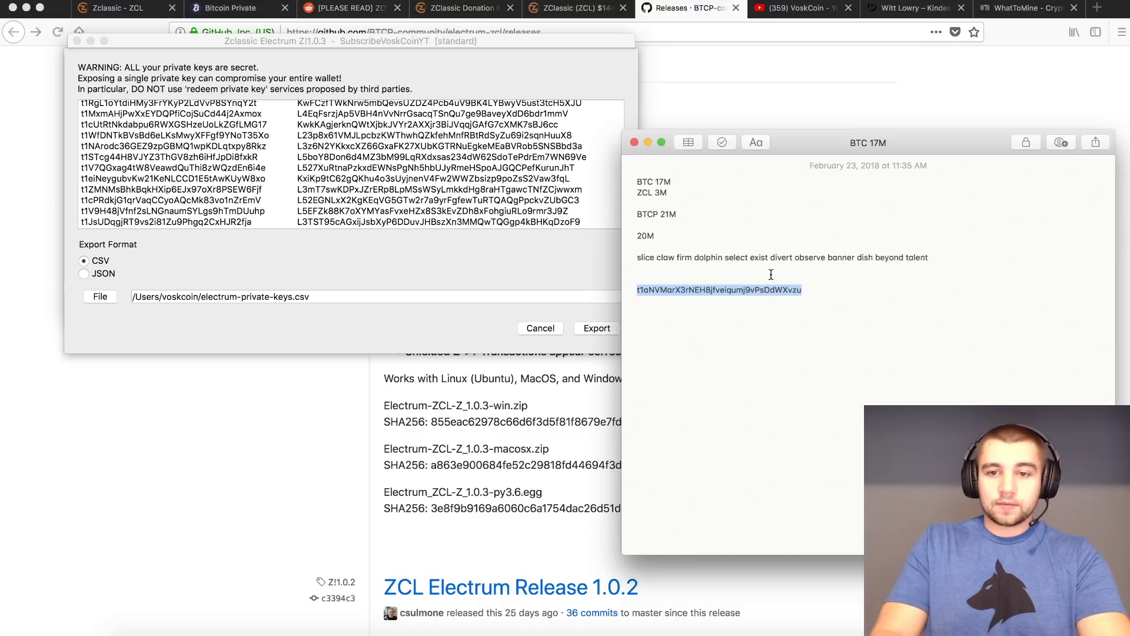
{"action": "left_click", "coordinate": [487, 169]}
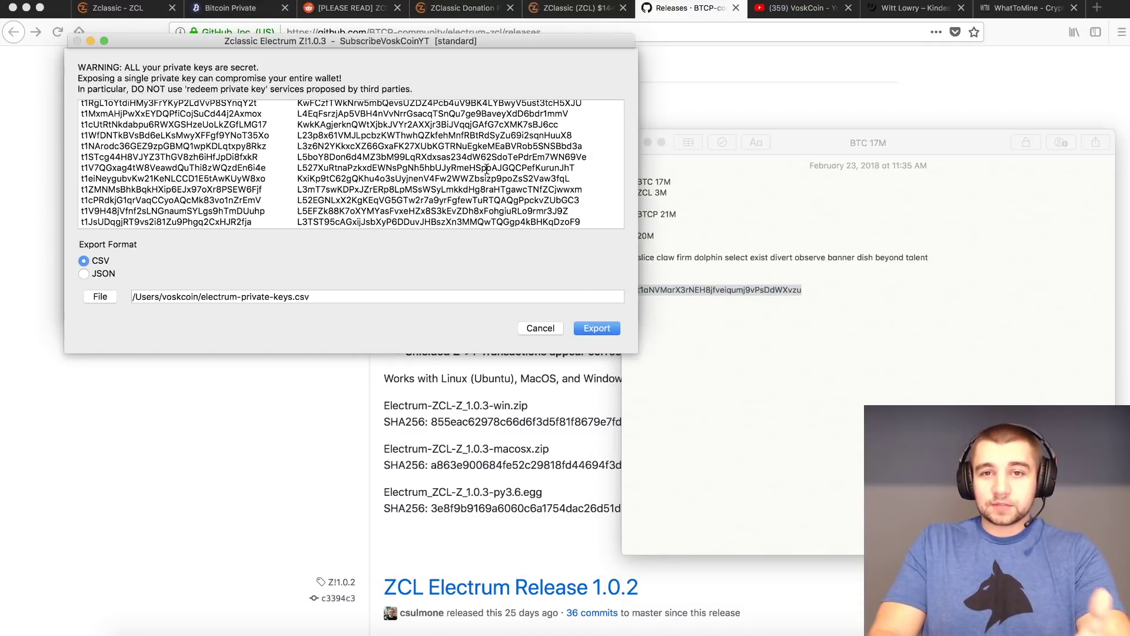
{"action": "left_click", "coordinate": [382, 406]}
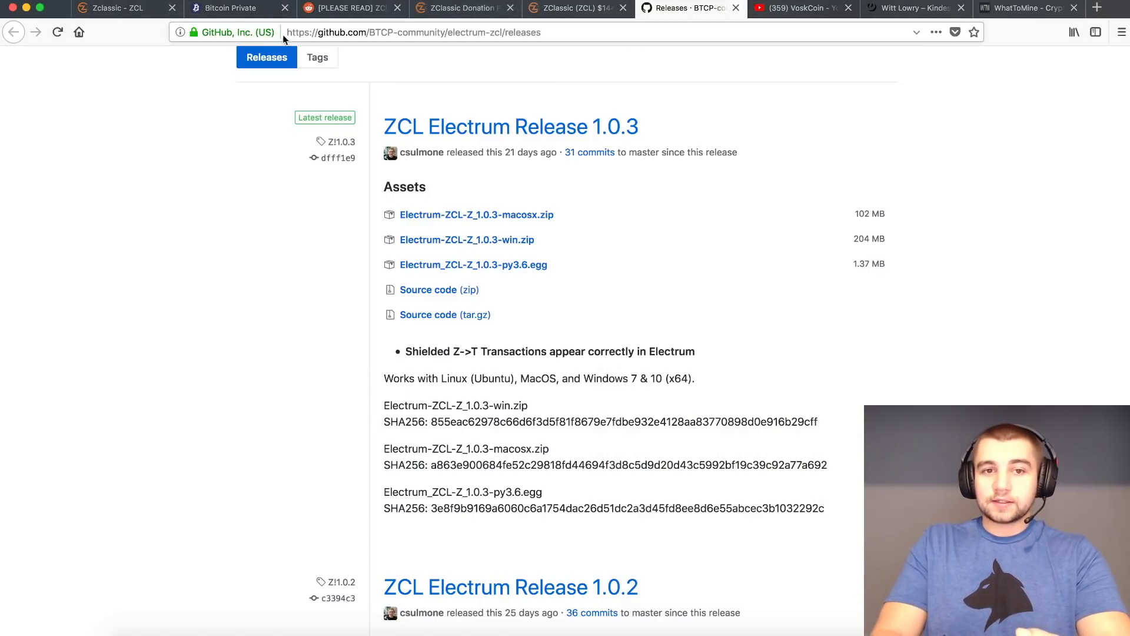
- Jump to the latest #general messages in Bitcoin Private's Discord and create a never-expiring invite
{"action": "left_click", "coordinate": [231, 9]}
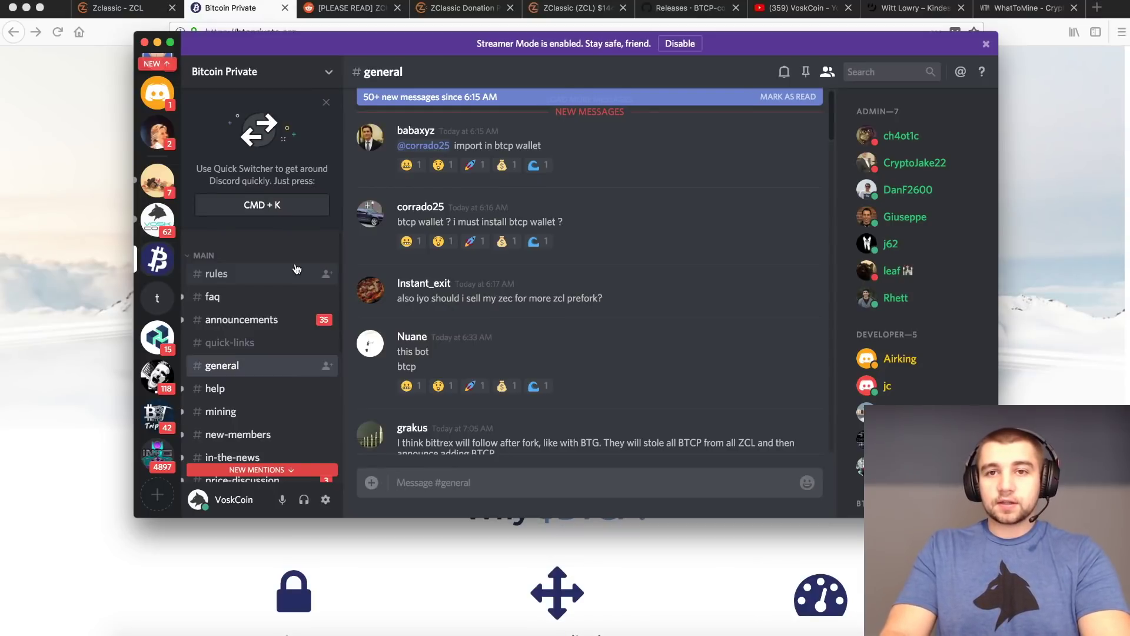
{"action": "key", "text": "Escape"}
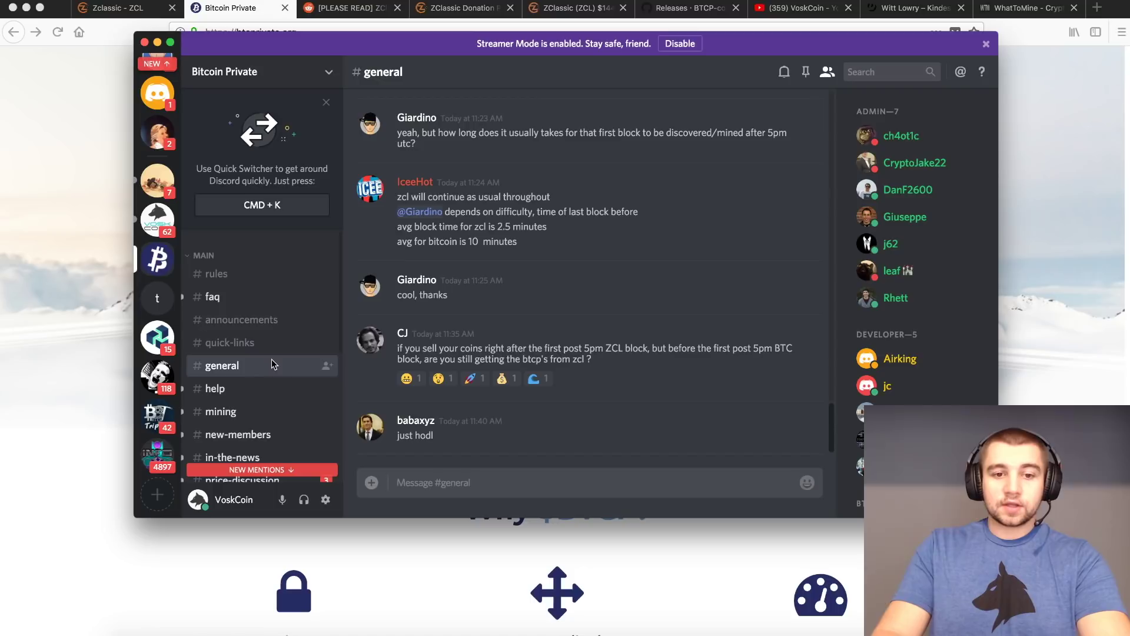
{"action": "right_click", "coordinate": [258, 369]}
{"action": "left_click", "coordinate": [308, 421]}
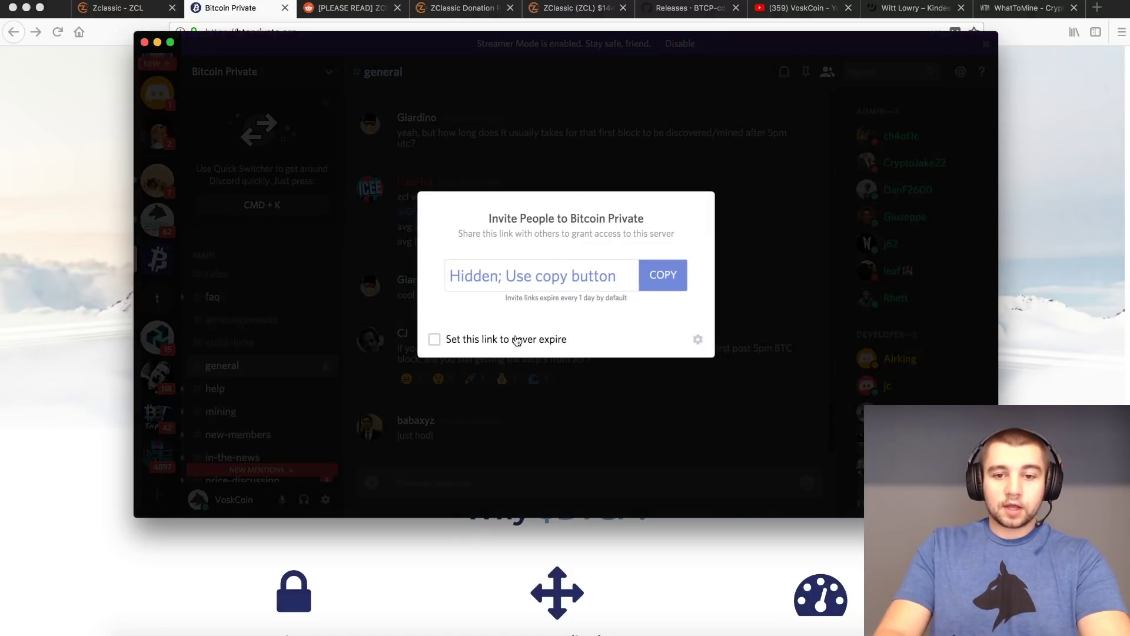
{"action": "left_click", "coordinate": [457, 340]}
{"action": "left_click", "coordinate": [739, 209]}
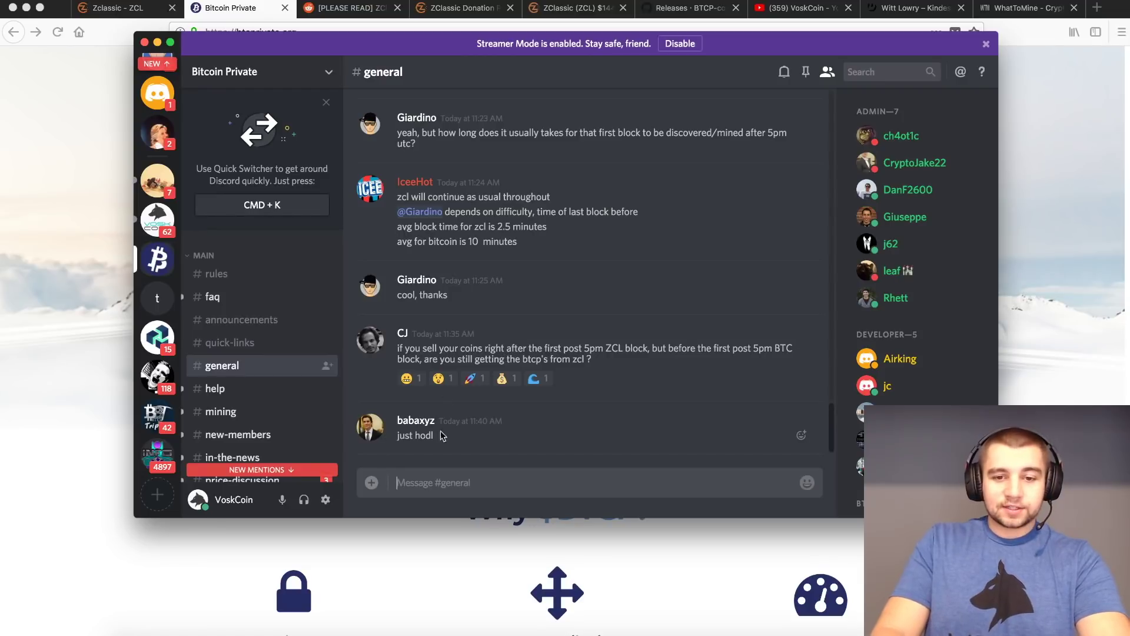
{"action": "left_click_drag", "start_coordinate": [489, 434], "coordinate": [396, 416]}
- Return to the VoskCoin YouTube channel's 'mining' search results in Firefox
{"action": "left_click", "coordinate": [380, 398]}
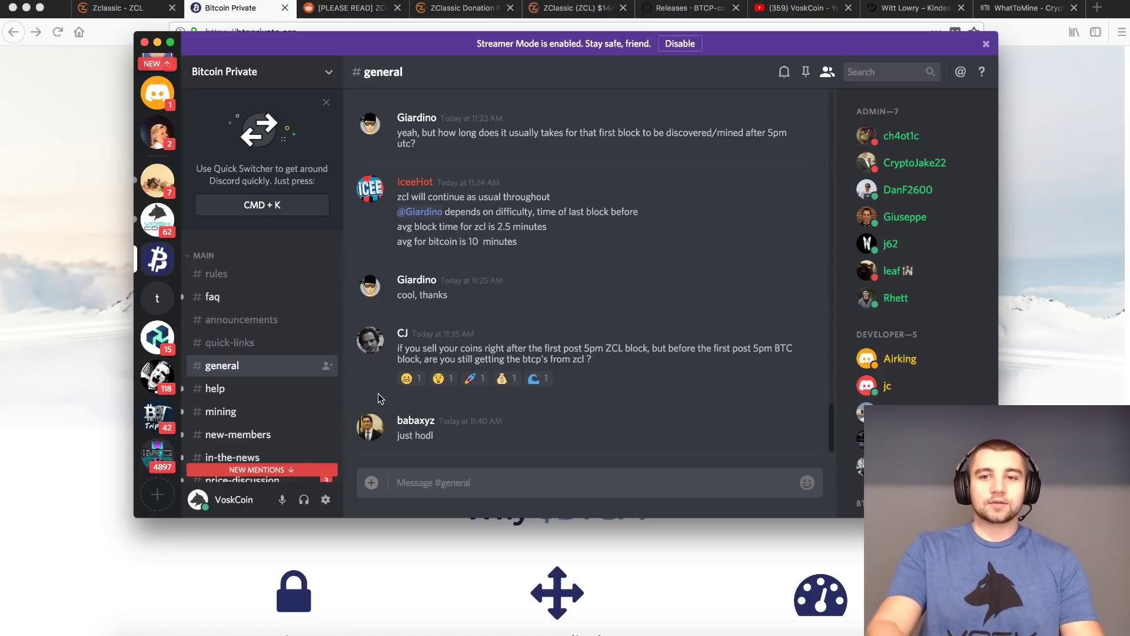
{"action": "left_click", "coordinate": [766, 9]}
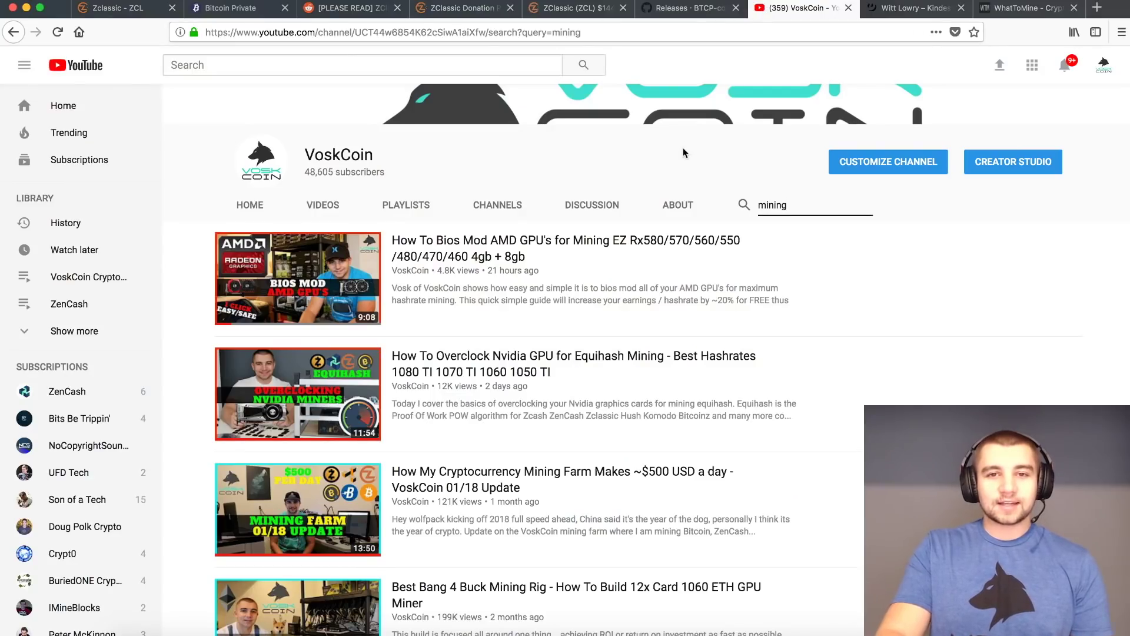